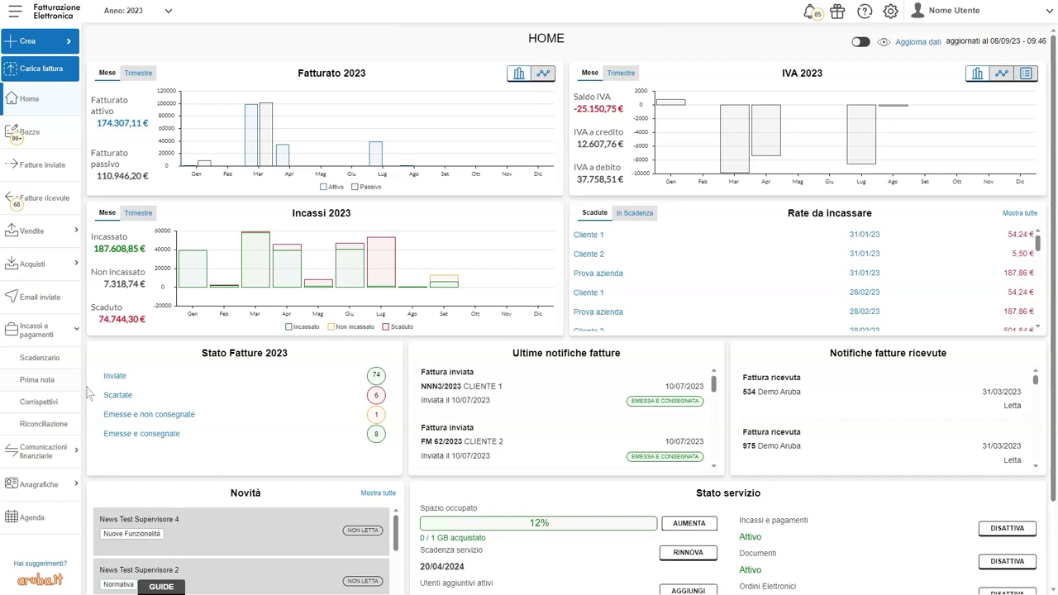
Open the Prima nota section and save the column view with the Uscite column shown.
click(38, 386)
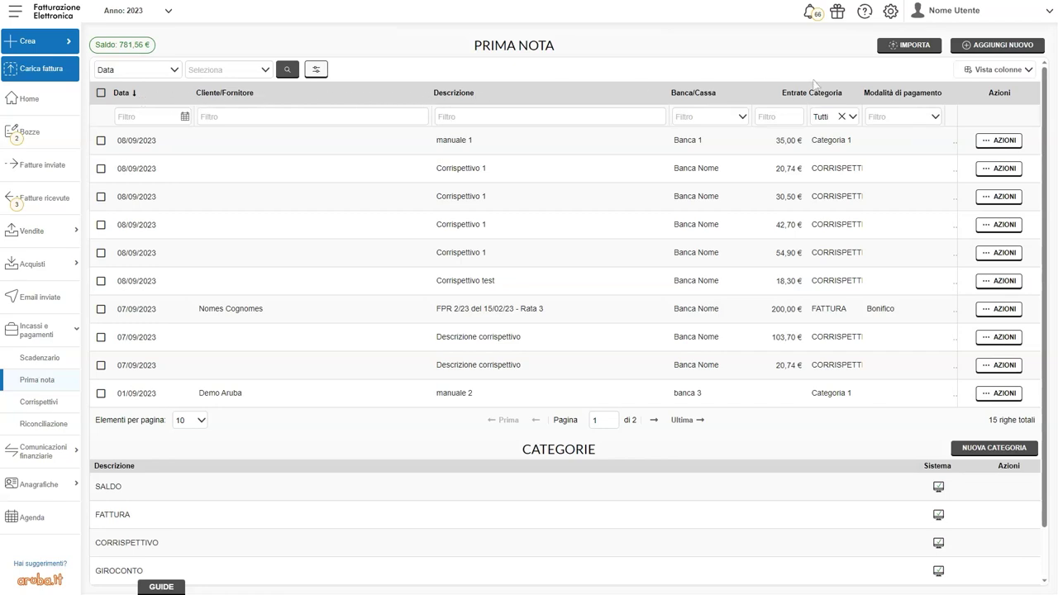
click(1028, 72)
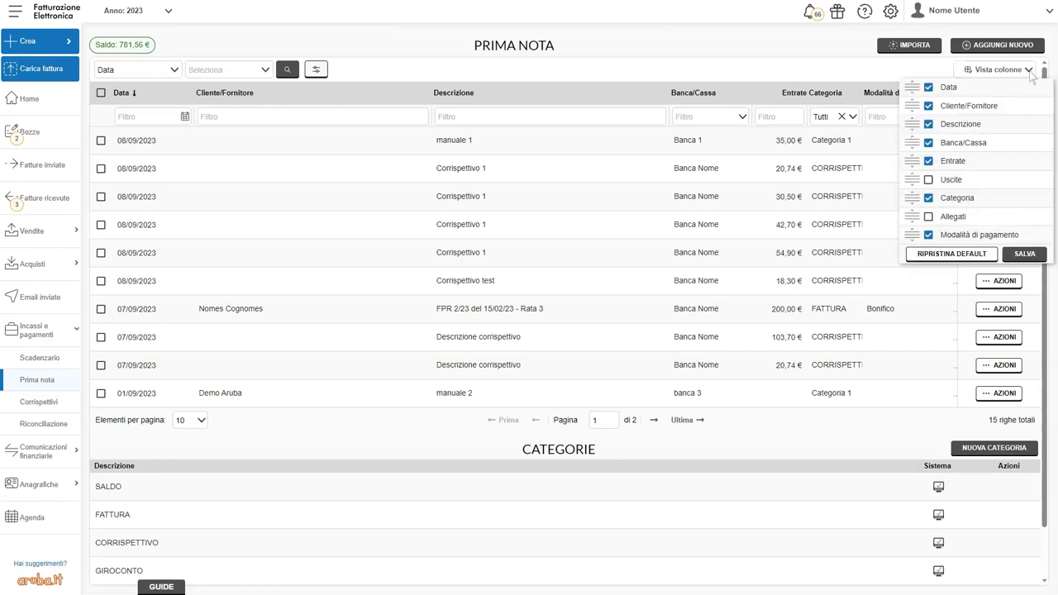
click(929, 180)
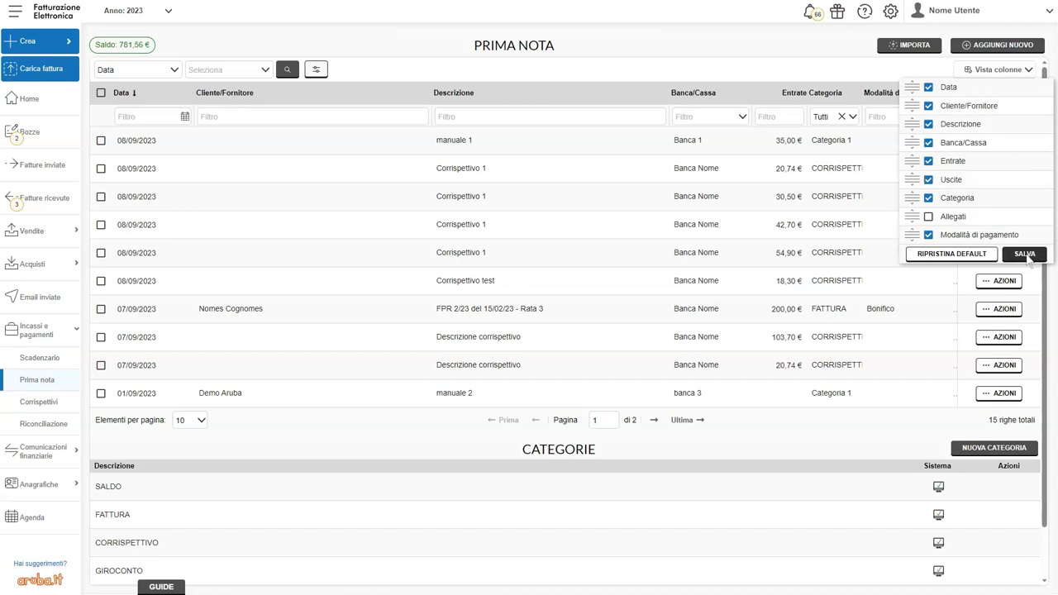
click(1025, 254)
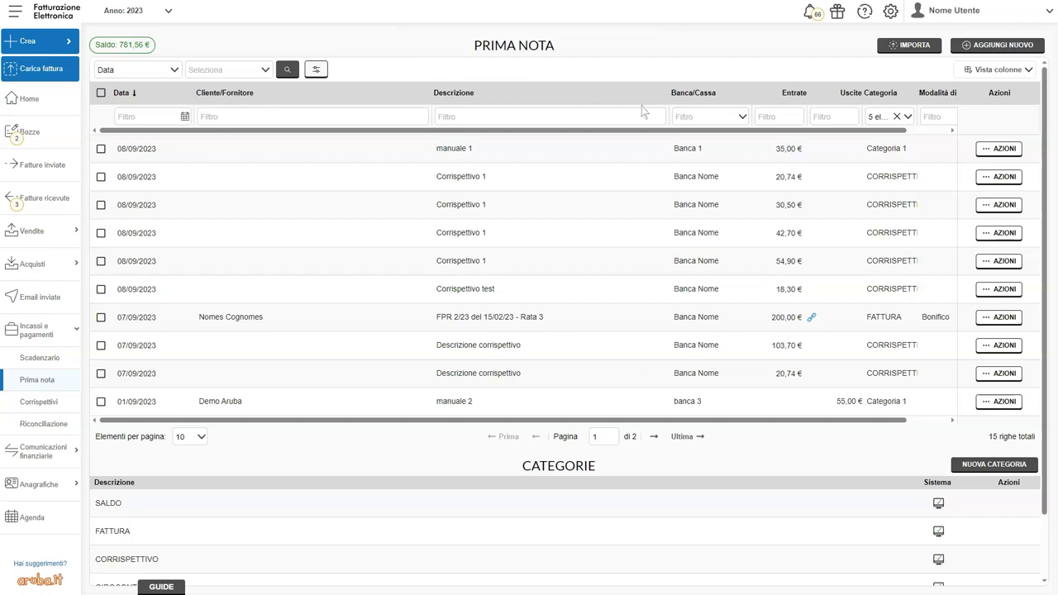
Try filtering the Prima nota movements by the Banca/Cassa value Banca Nome.
click(744, 118)
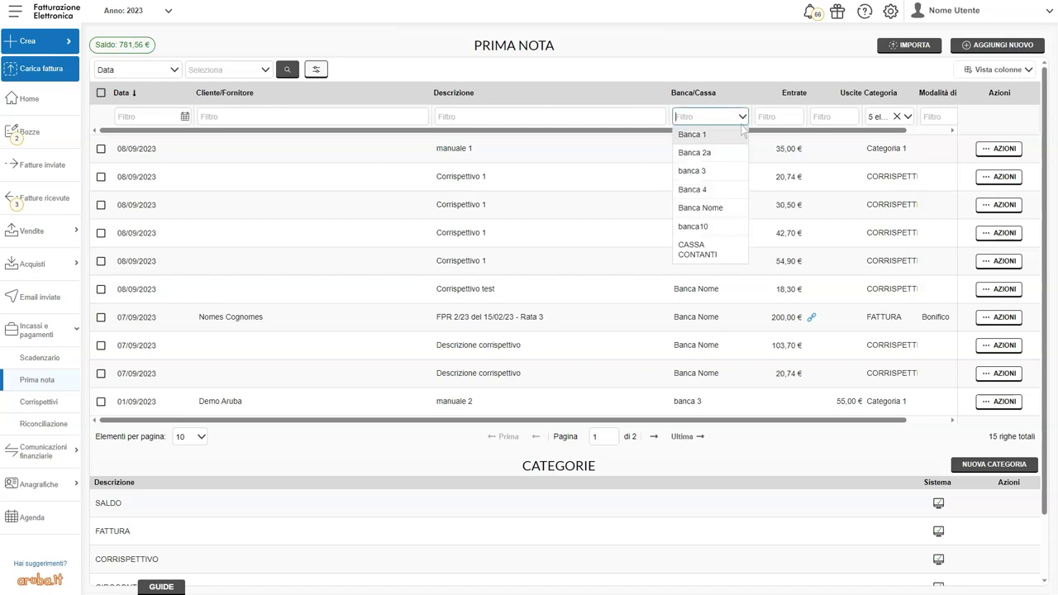
click(711, 208)
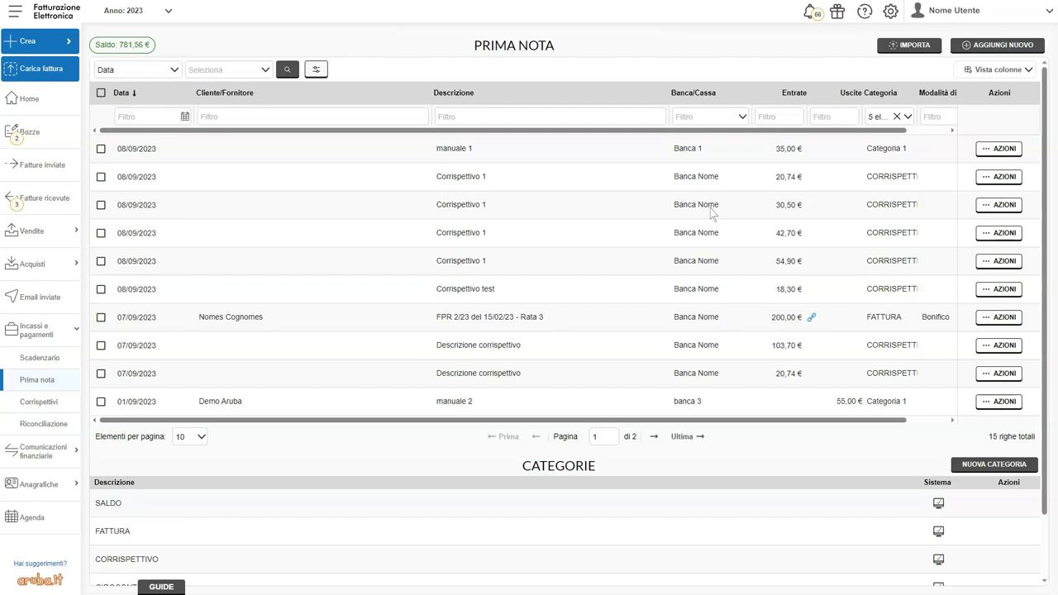
Create a new category named "Categoria 2" with the purple label colour and save it.
scroll(161, 430, down, 2)
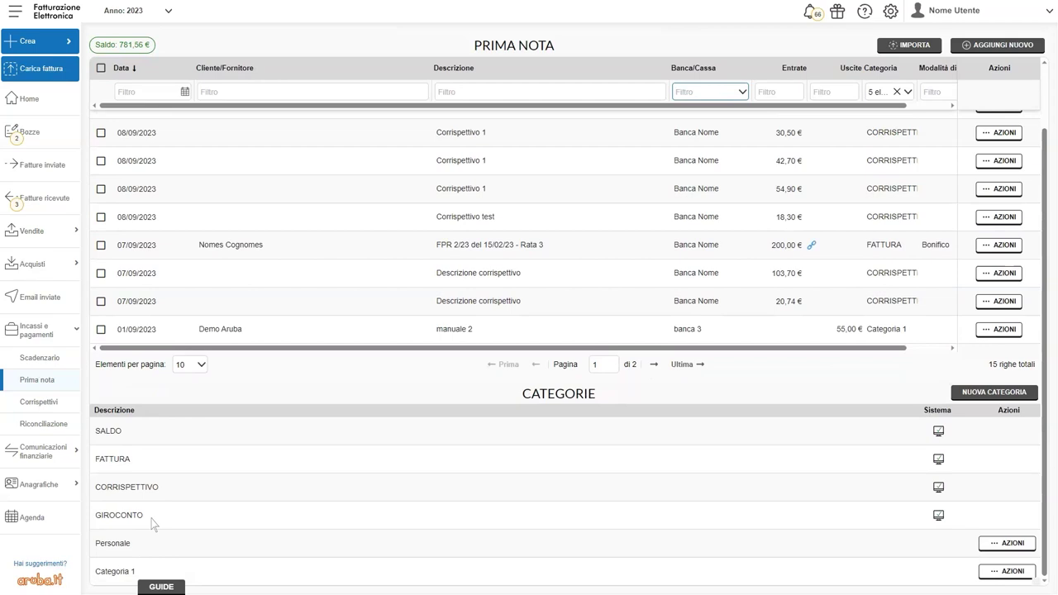
click(995, 392)
text(Categoria 2)
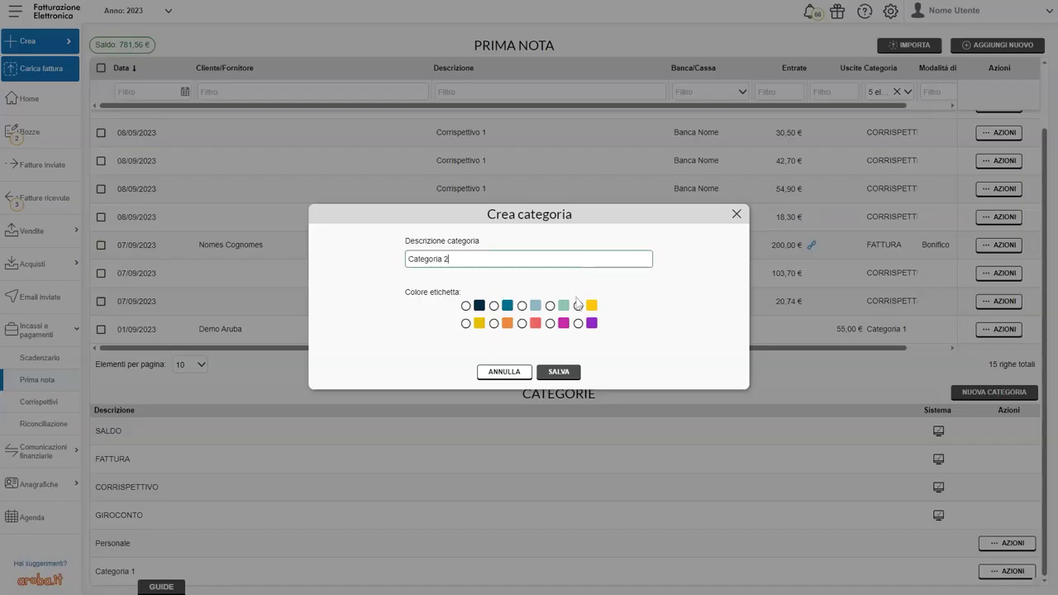
click(578, 323)
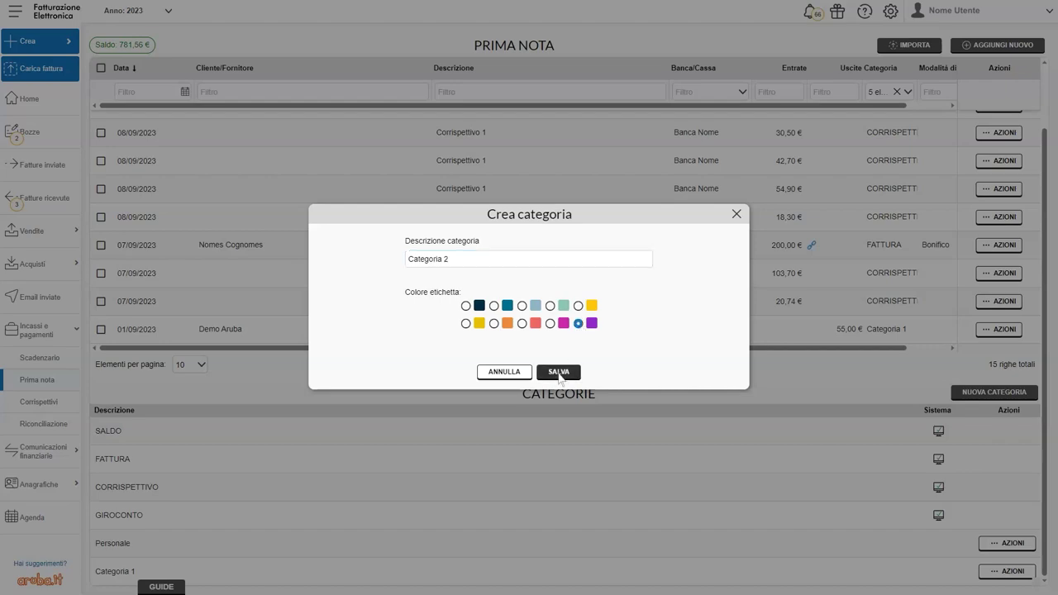
click(558, 372)
Look at the actions available for the Personale category.
click(1006, 516)
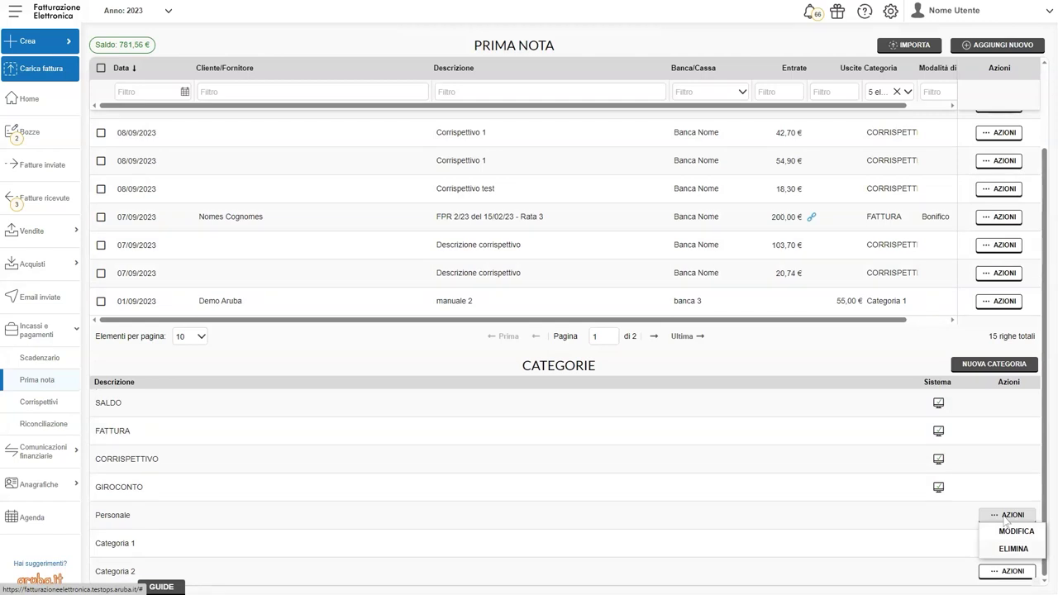
scroll(951, 422, up, 2)
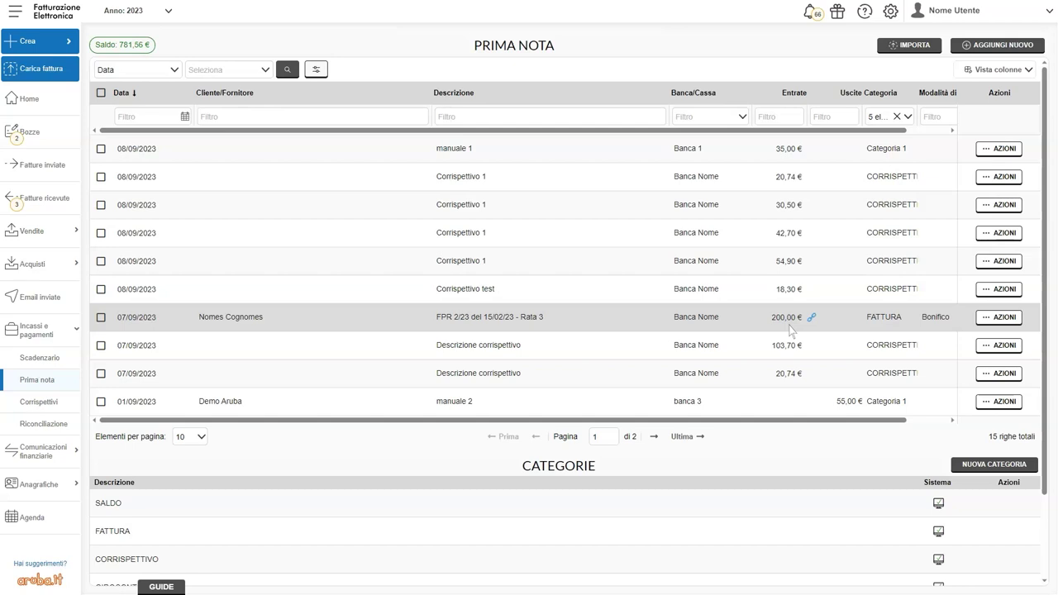
Examine the FPR 2/23 Rata 3 movement's details and the actions for its third instalment and for the whole movement, then close it.
click(593, 317)
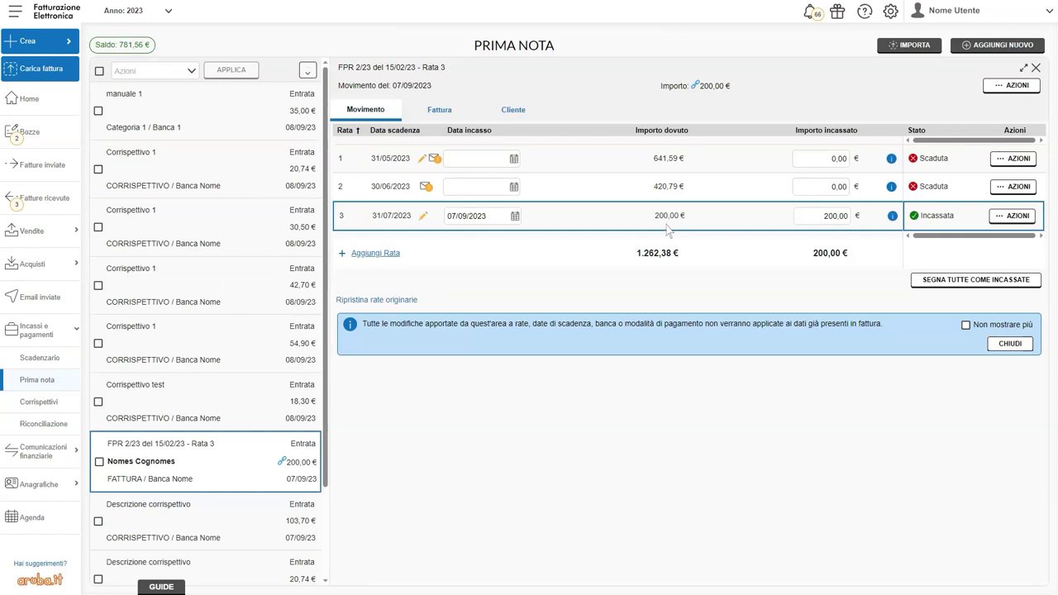
click(1007, 219)
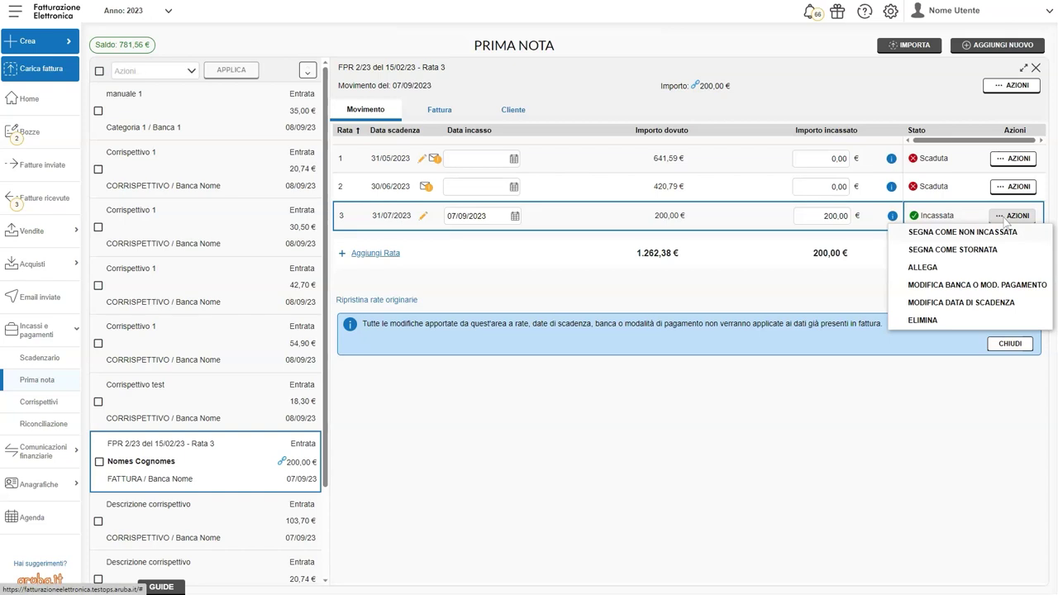
click(1004, 218)
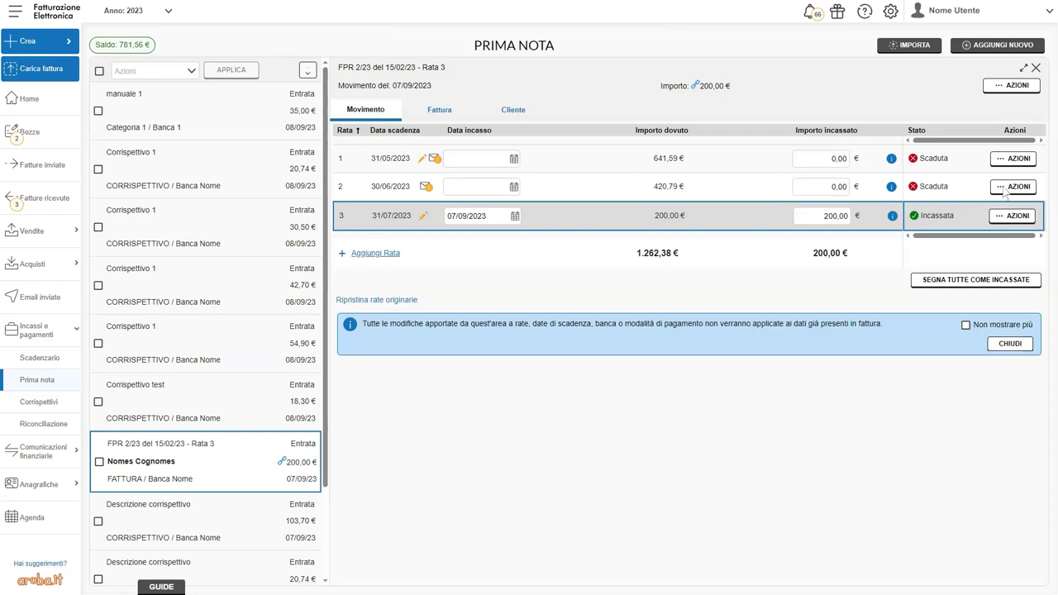
click(1004, 91)
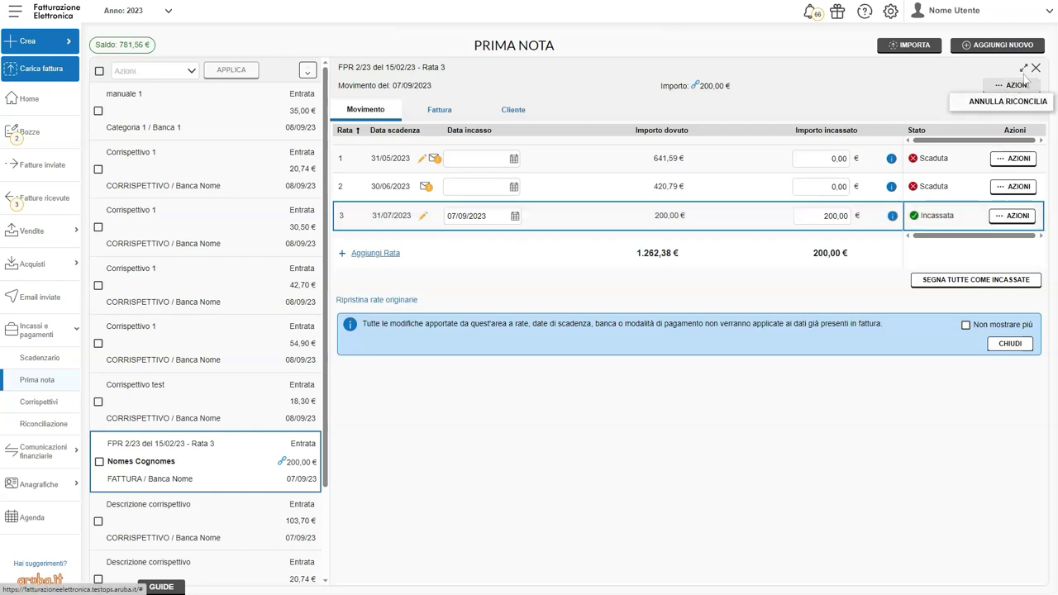
click(1036, 69)
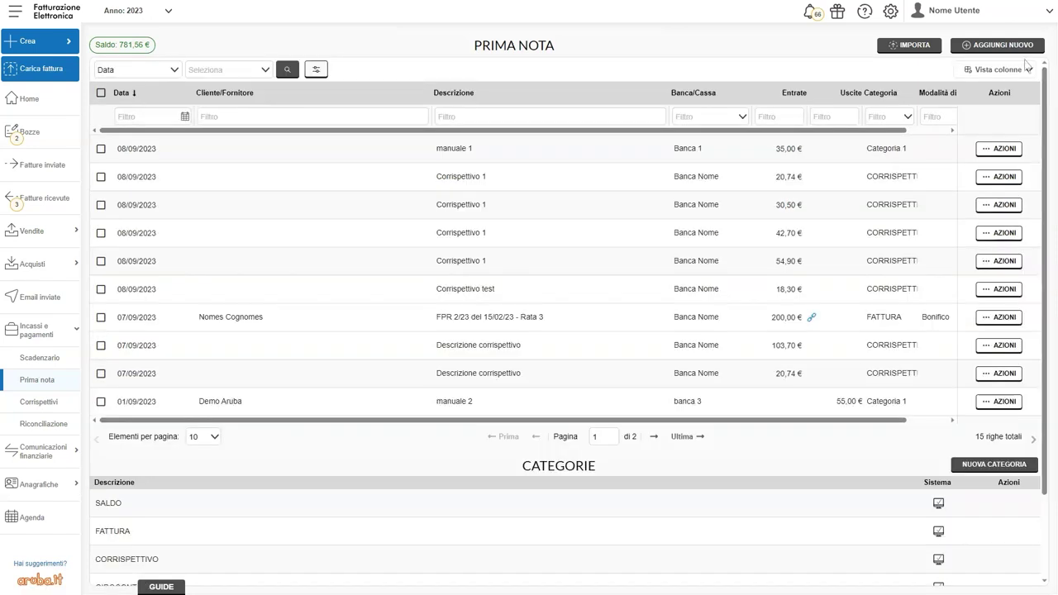
Start a new incoming movement (Movimento in entrata) dated 07/09/2023 in the category Categoria 2.
click(1003, 46)
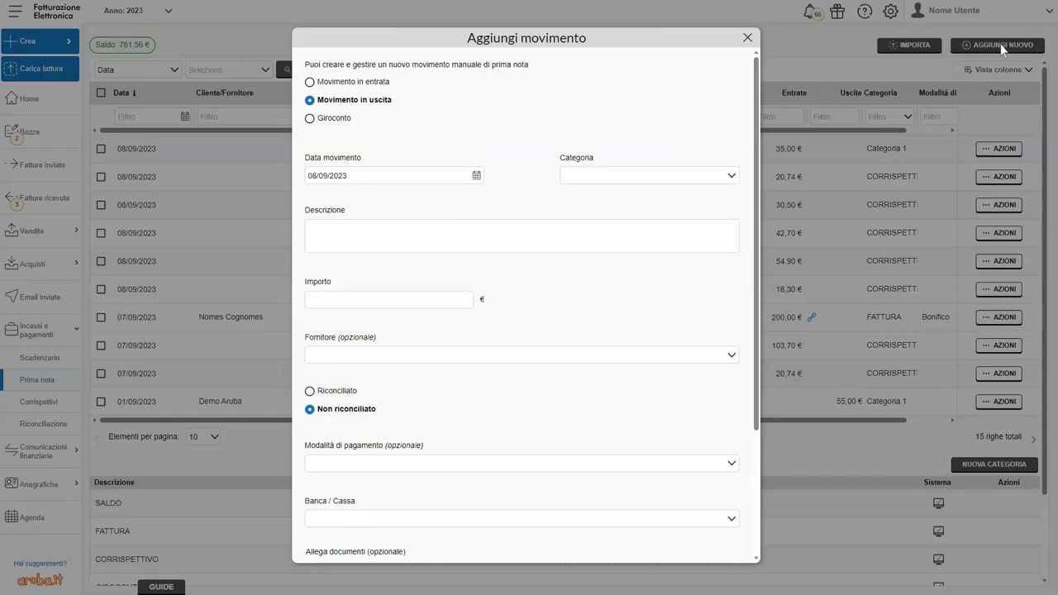
click(310, 83)
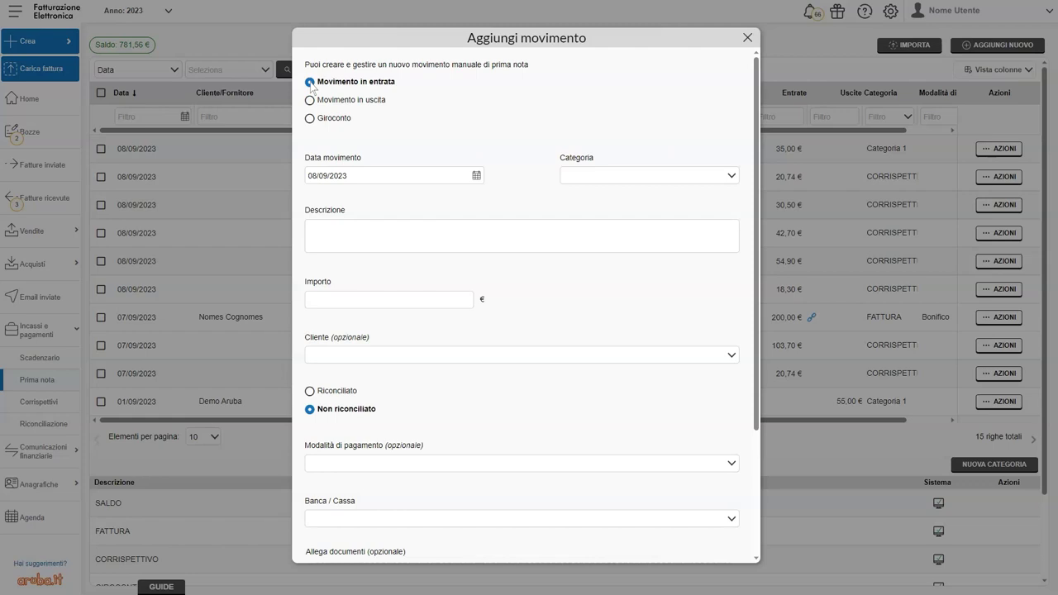
click(477, 175)
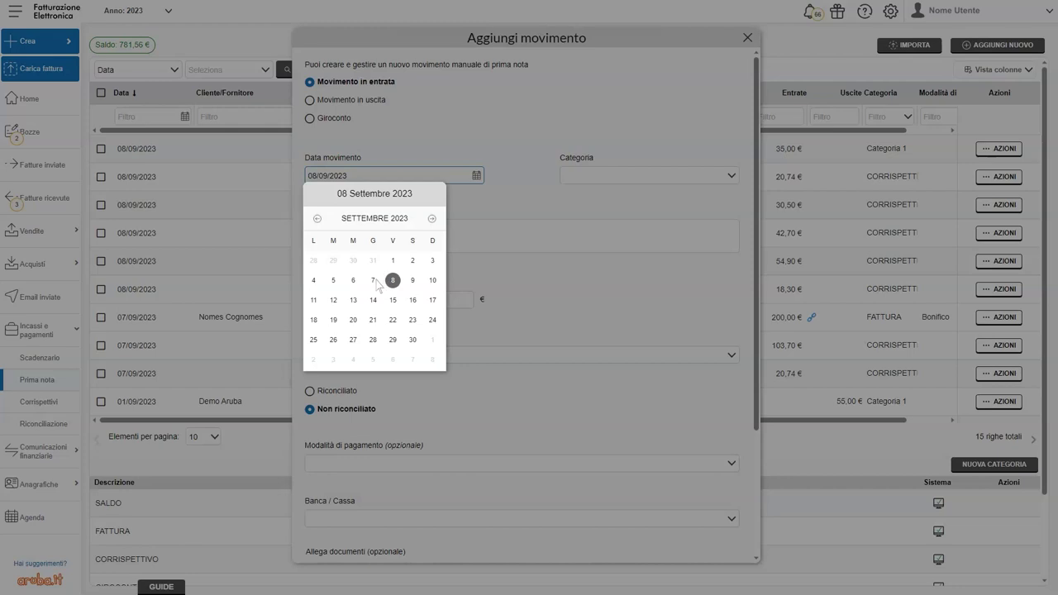
click(378, 279)
click(731, 176)
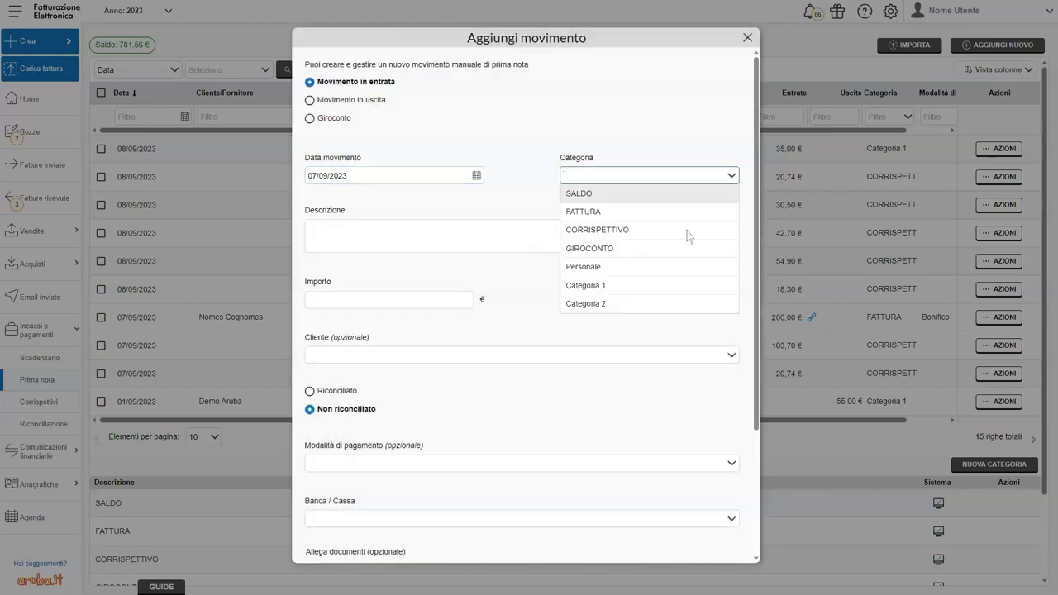
click(616, 304)
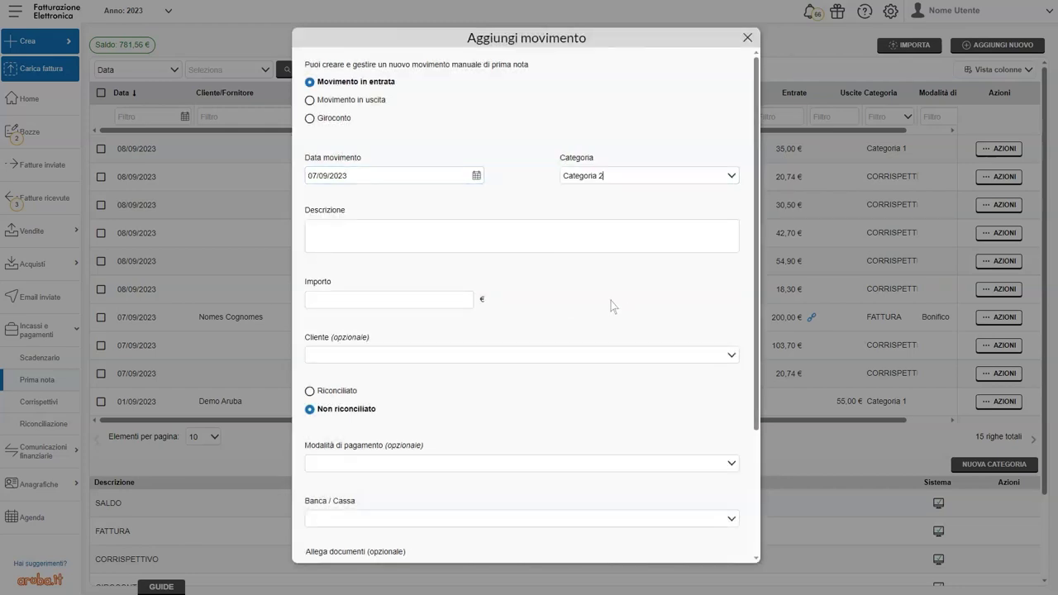
Give the new movement the description "manuale 3" and an amount of 105 €.
click(435, 235)
text(manuale 3)
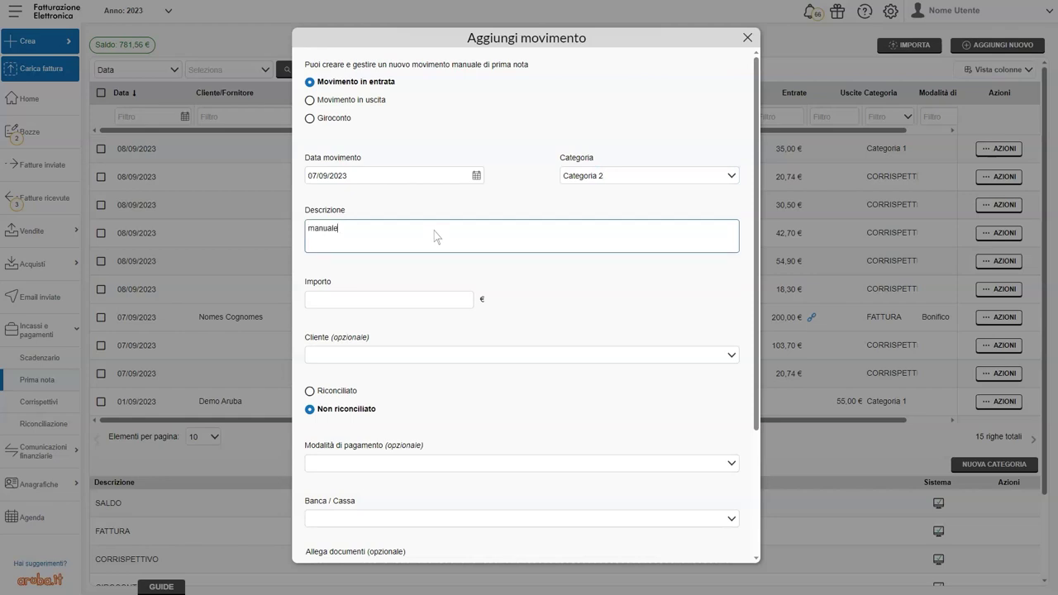
click(362, 299)
text(105)
key(Tab)
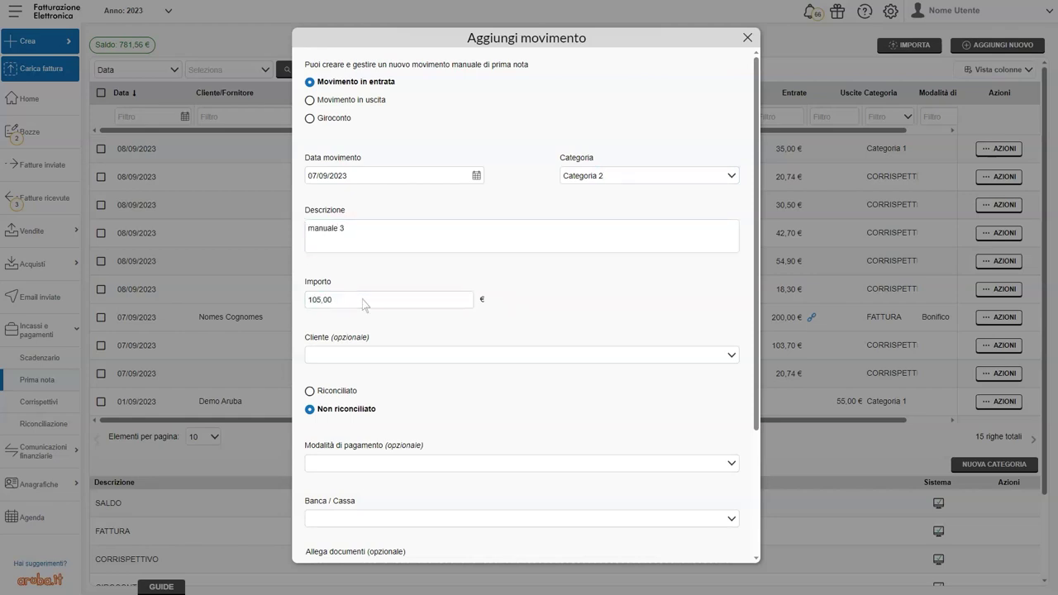
Assign the customer Aruba Test and the bank banca 3, mark the movement as Riconciliato, and save it.
click(732, 355)
click(370, 444)
click(310, 391)
scroll(404, 382, down, 2)
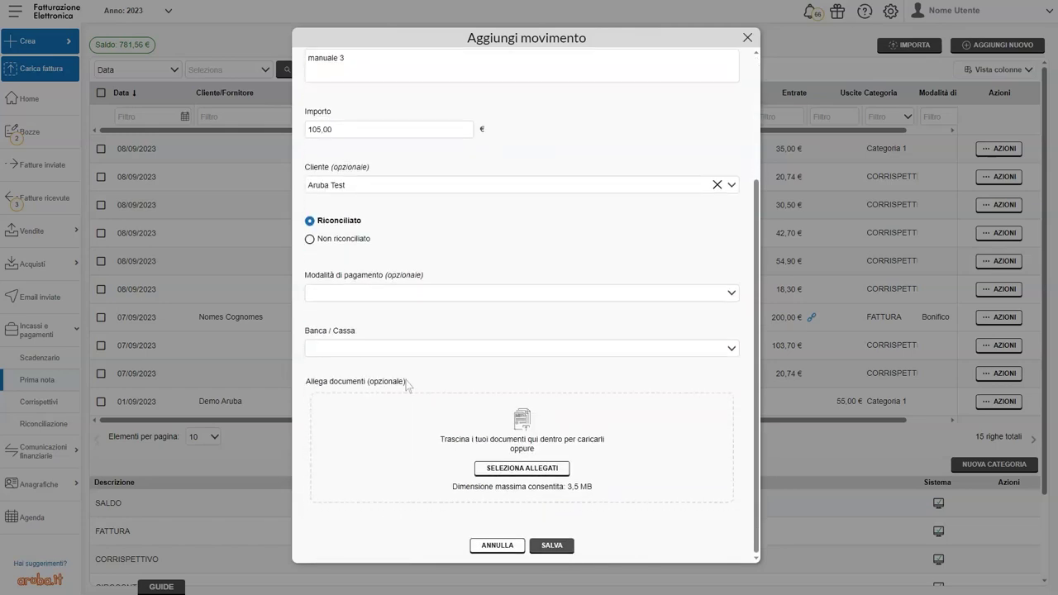
click(731, 348)
click(534, 406)
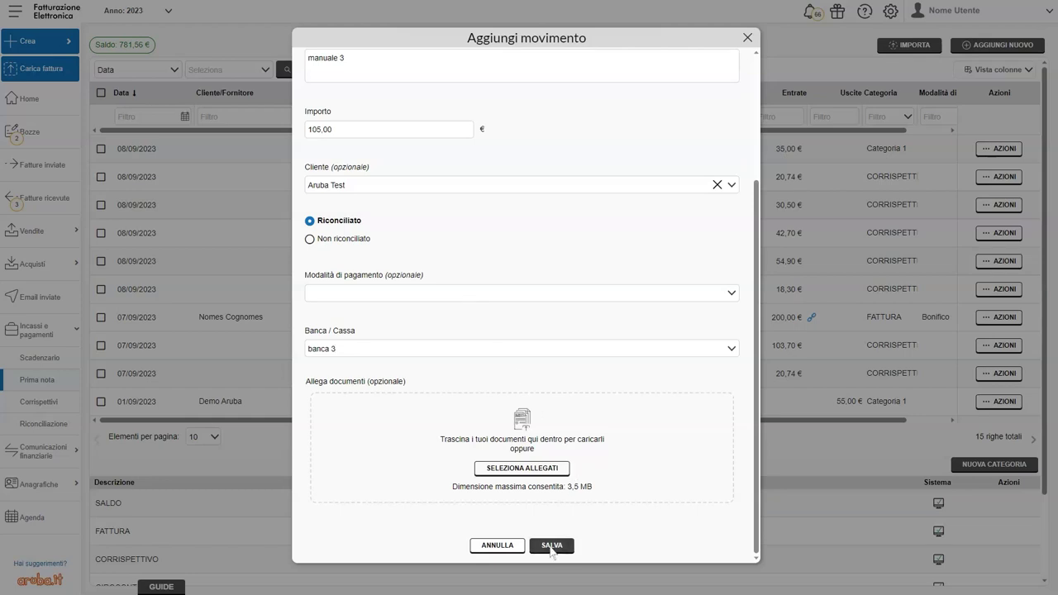
click(552, 546)
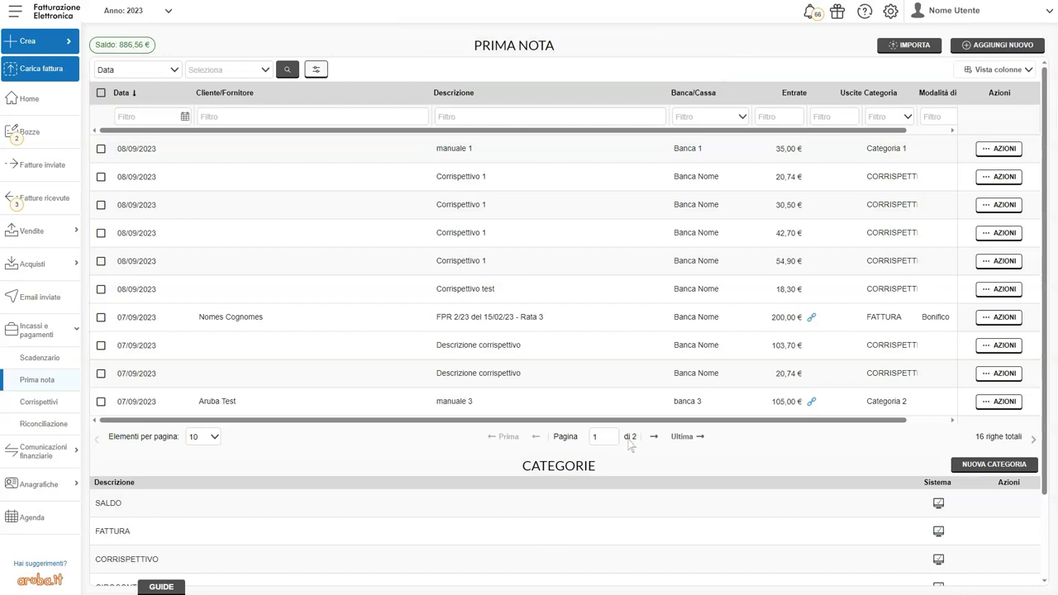
Review the file requirements for importing movements and exit the import without loading a file.
click(914, 47)
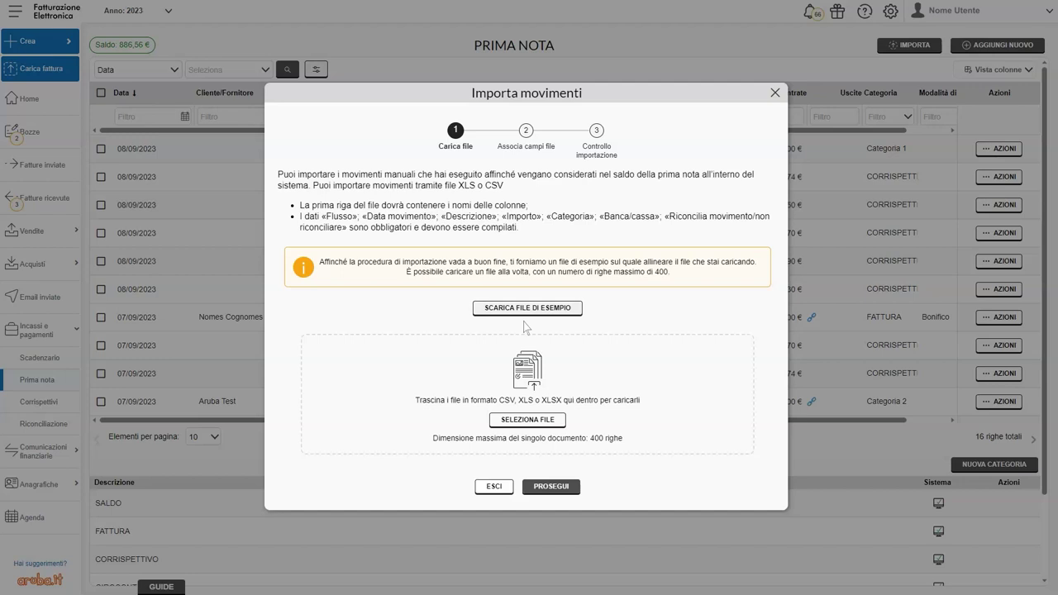
click(494, 487)
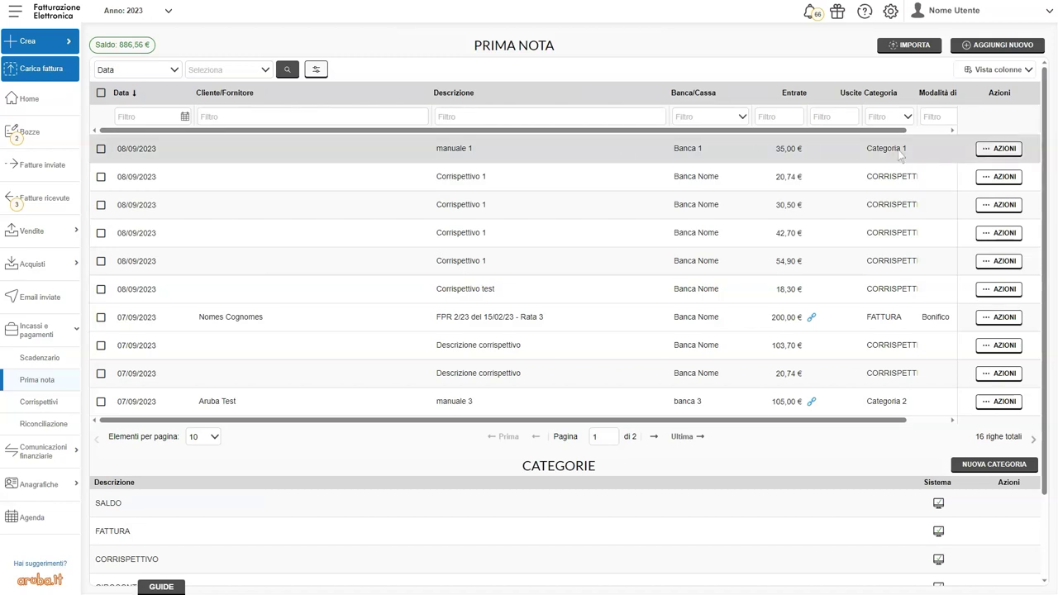
Open the manuale 1 movement for editing, review its fields, and cancel without saving.
click(990, 154)
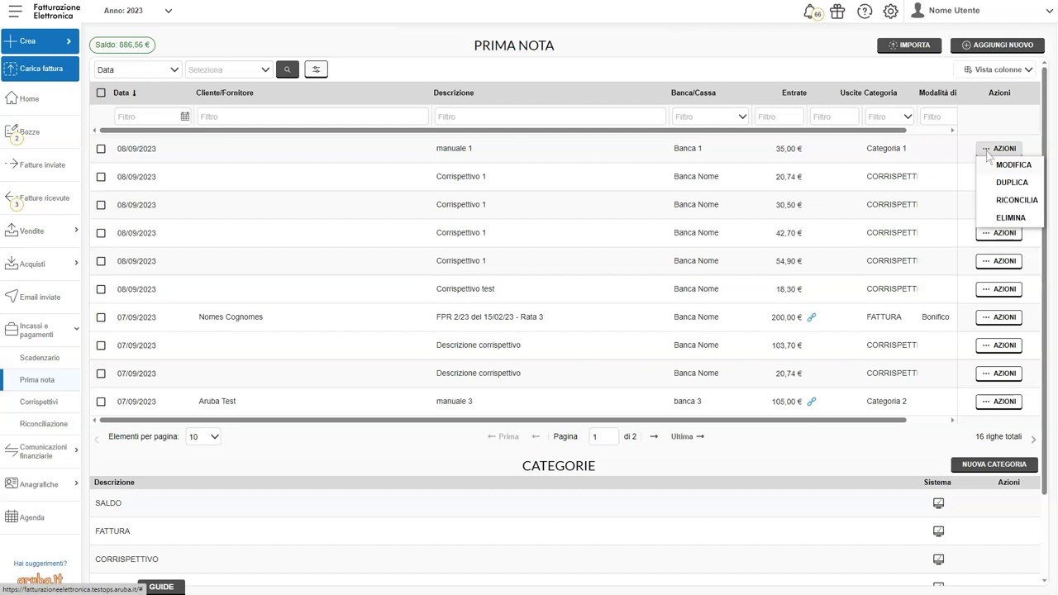
click(1014, 165)
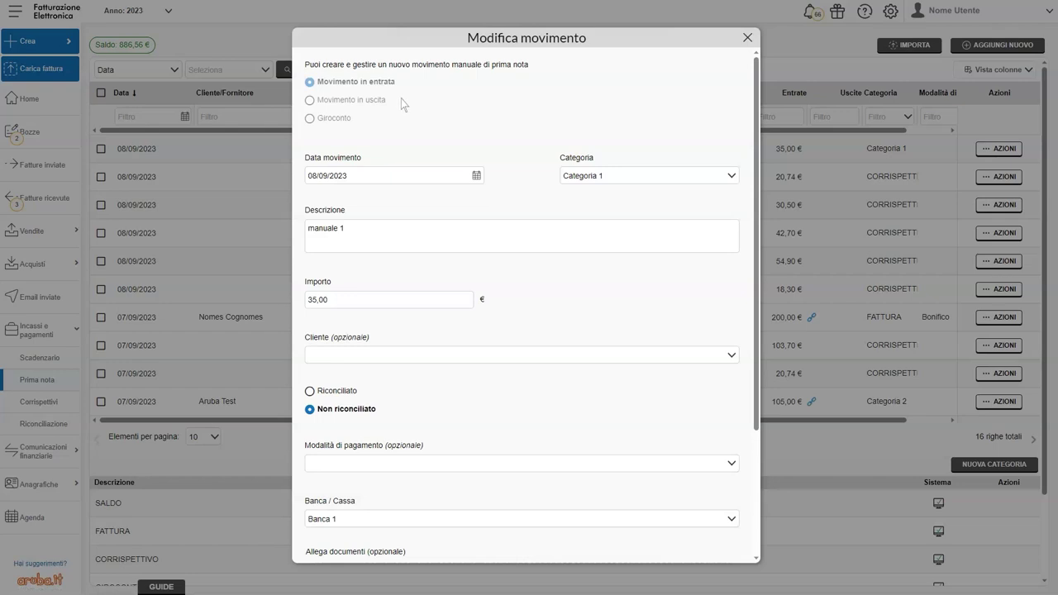
scroll(401, 98, down, 5)
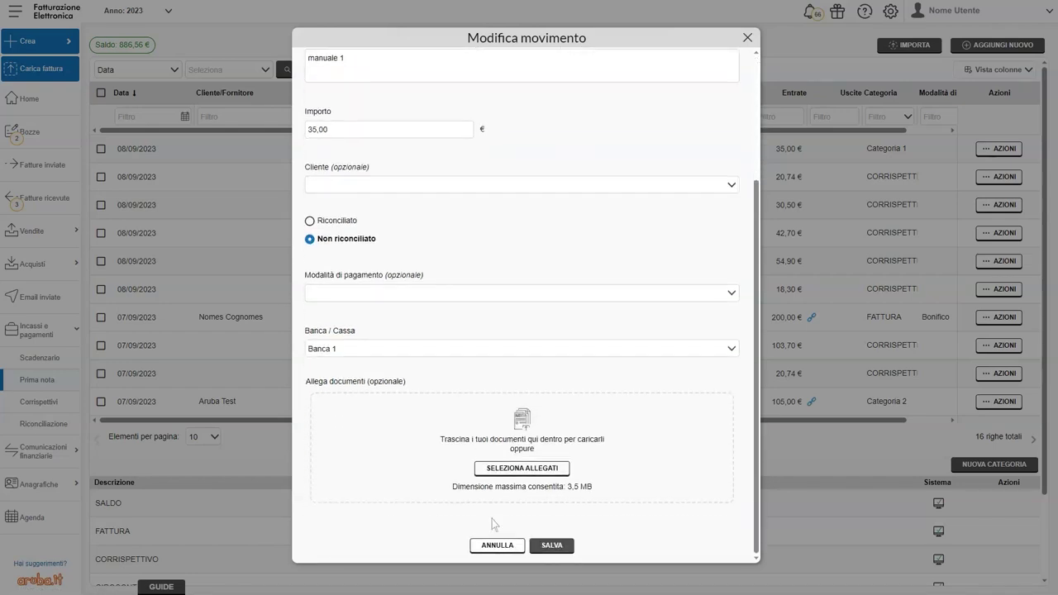
click(497, 549)
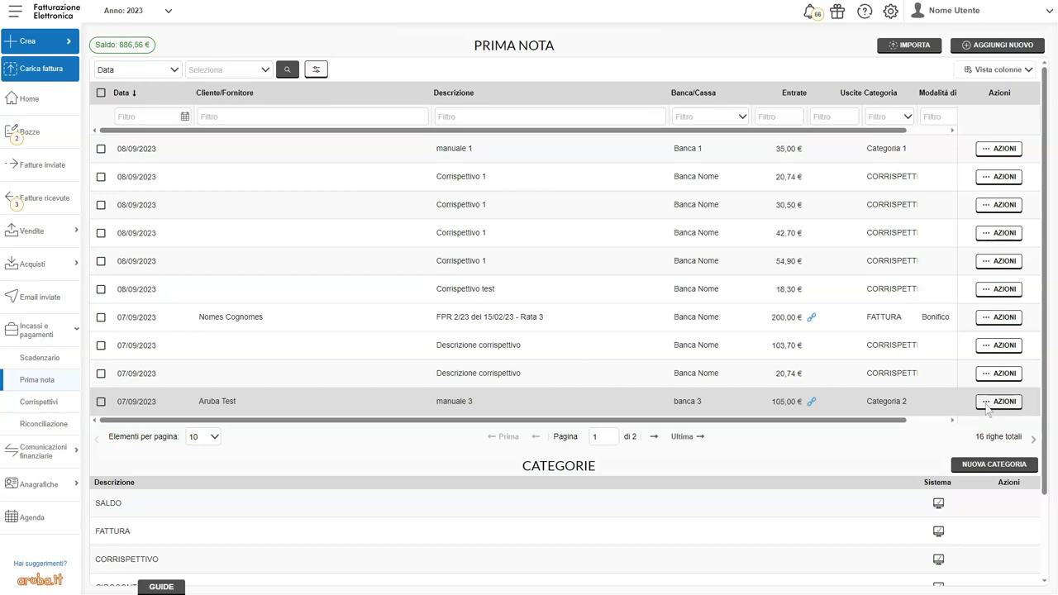
Open a duplicate of the manuale 3 movement to view its prefilled form and close it without saving.
click(988, 402)
click(989, 436)
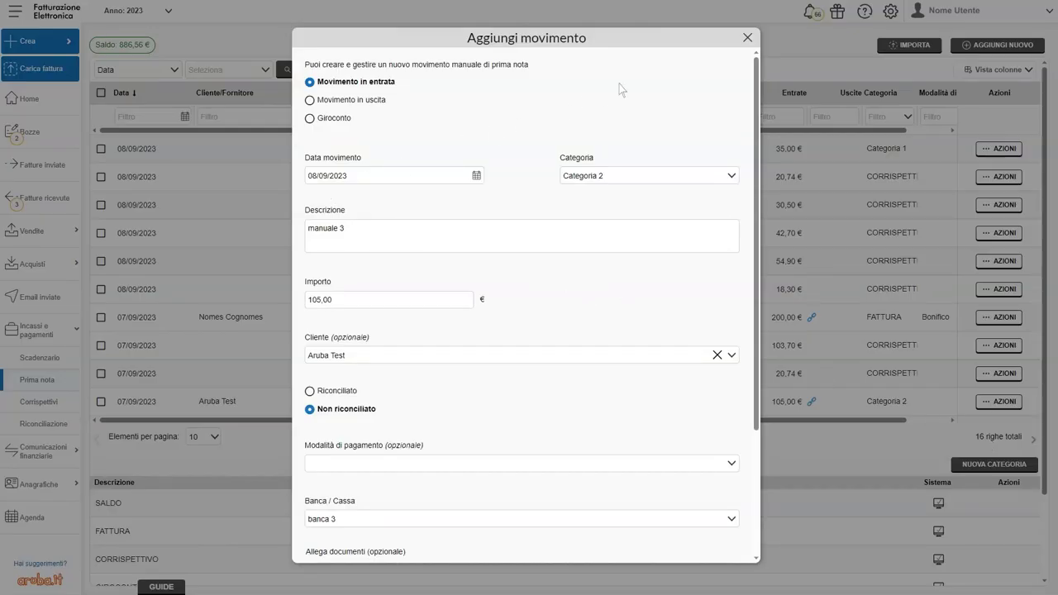
click(747, 38)
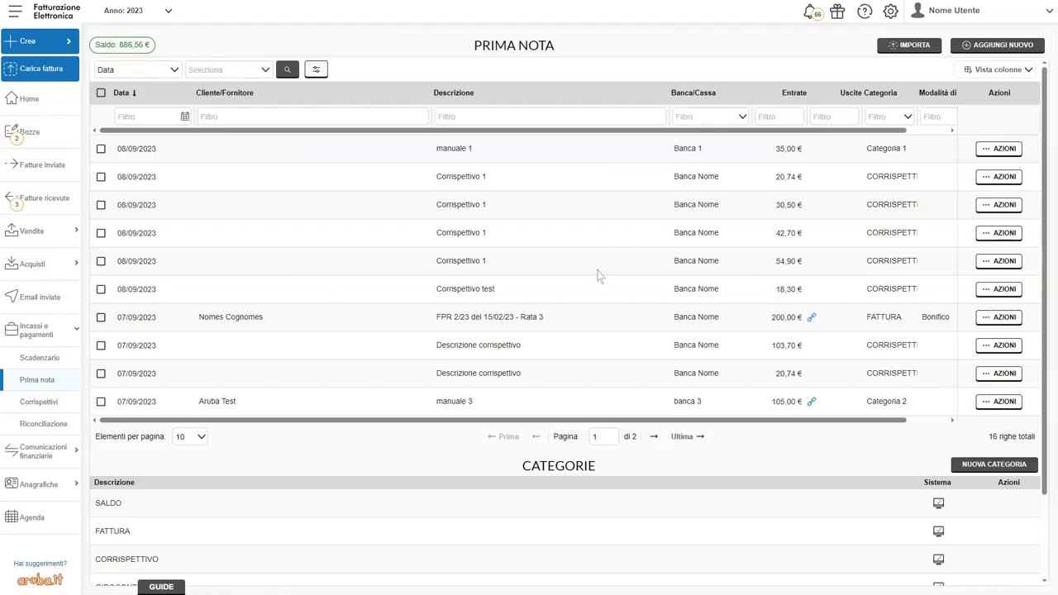
Open the detail view of the manuale 3 movement and close it.
click(512, 410)
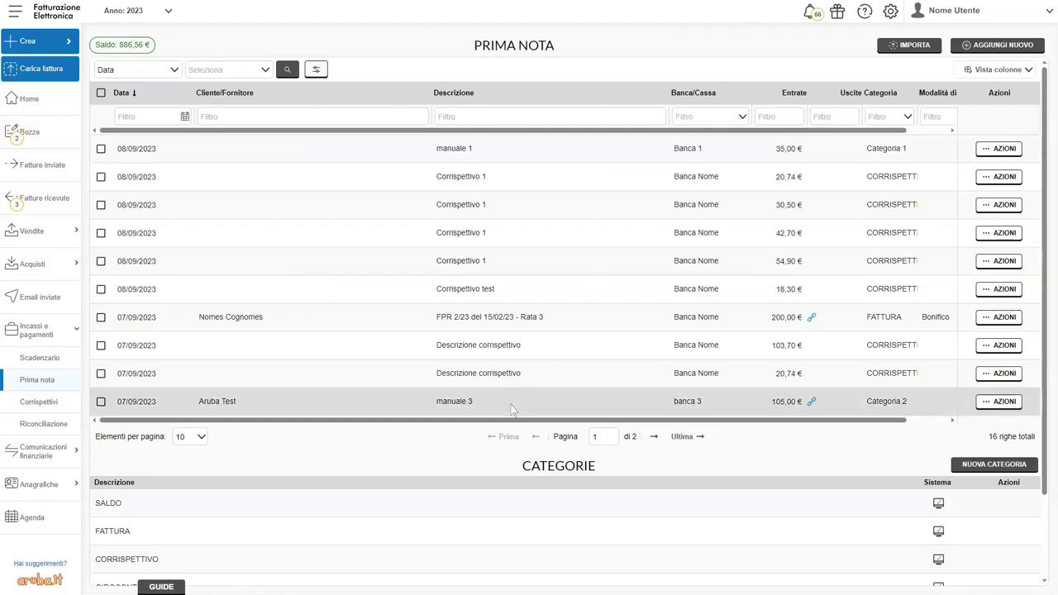
click(1036, 68)
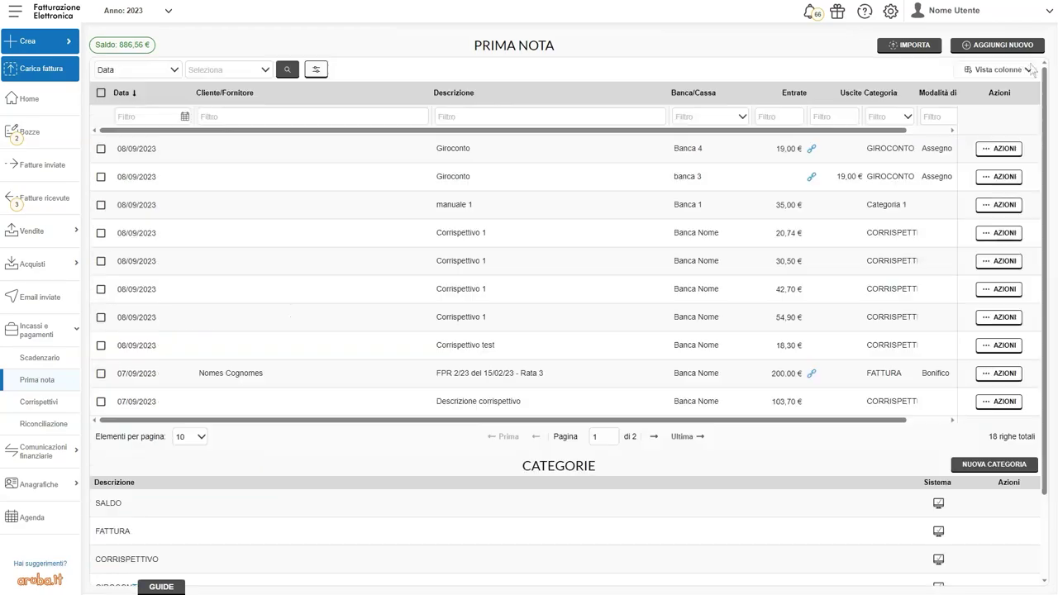
Start a new manual movement of type Giroconto and set its amount to 135 €.
click(1010, 47)
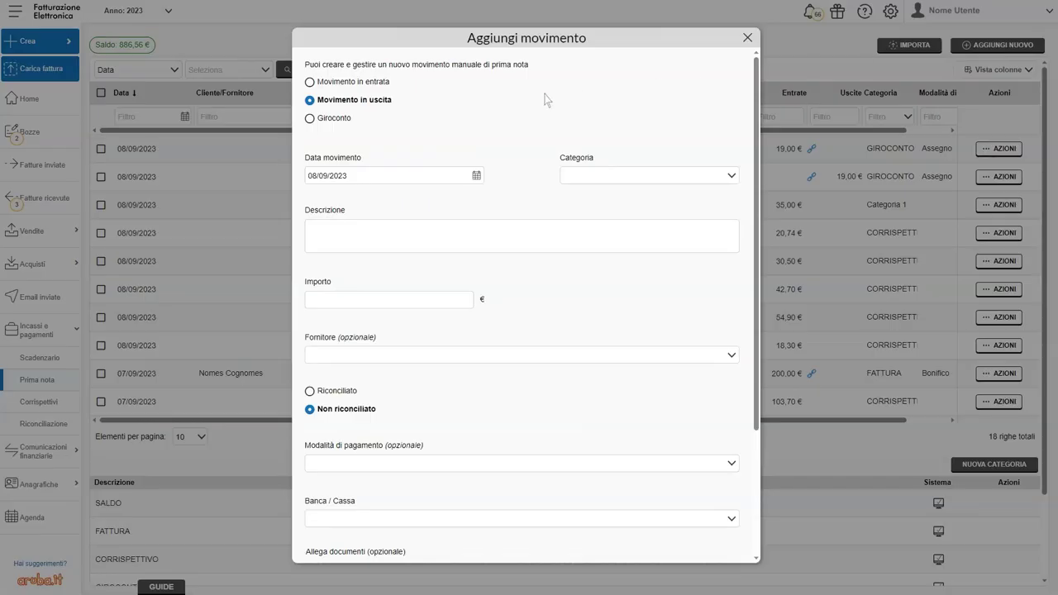
click(310, 118)
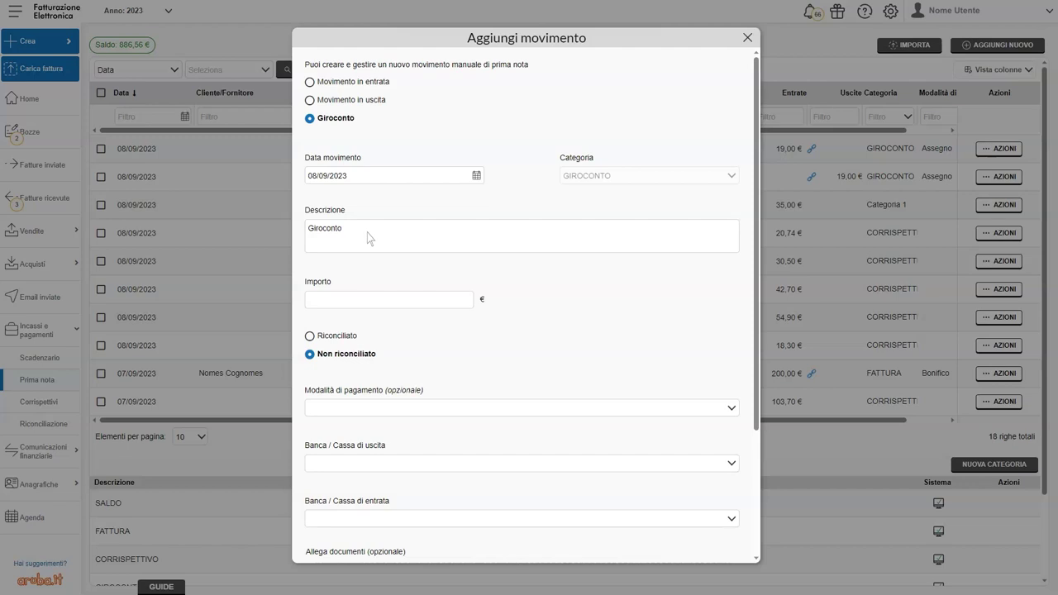
click(370, 301)
text(135)
key(Tab)
scroll(371, 300, down, 2)
scroll(371, 300, down, 1)
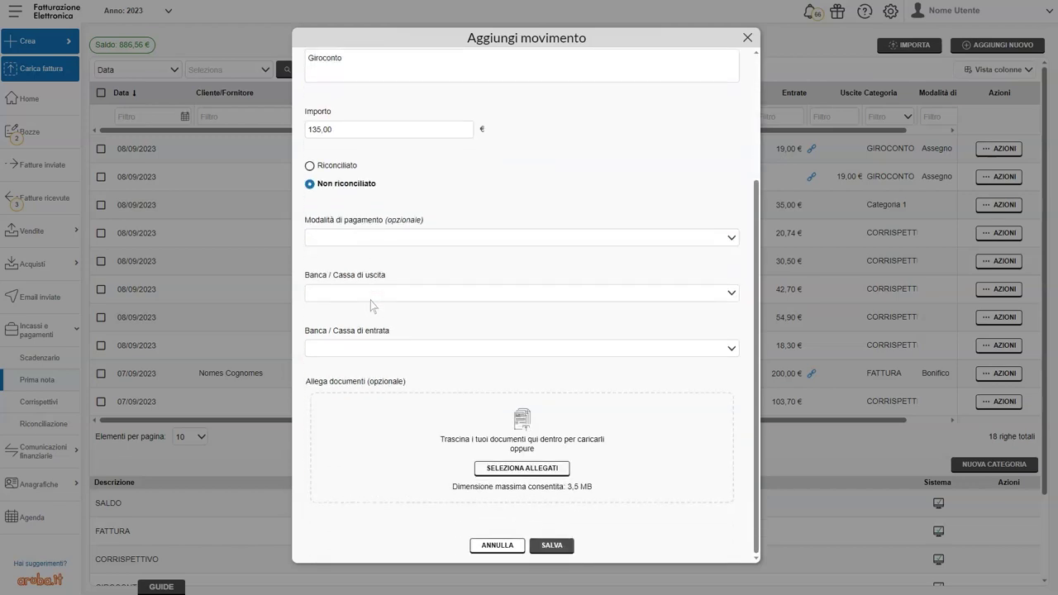
Set banca 3 as the outgoing account and Banca 4 as the incoming account, and save the Giroconto.
click(731, 295)
click(601, 348)
click(685, 350)
click(601, 404)
click(550, 546)
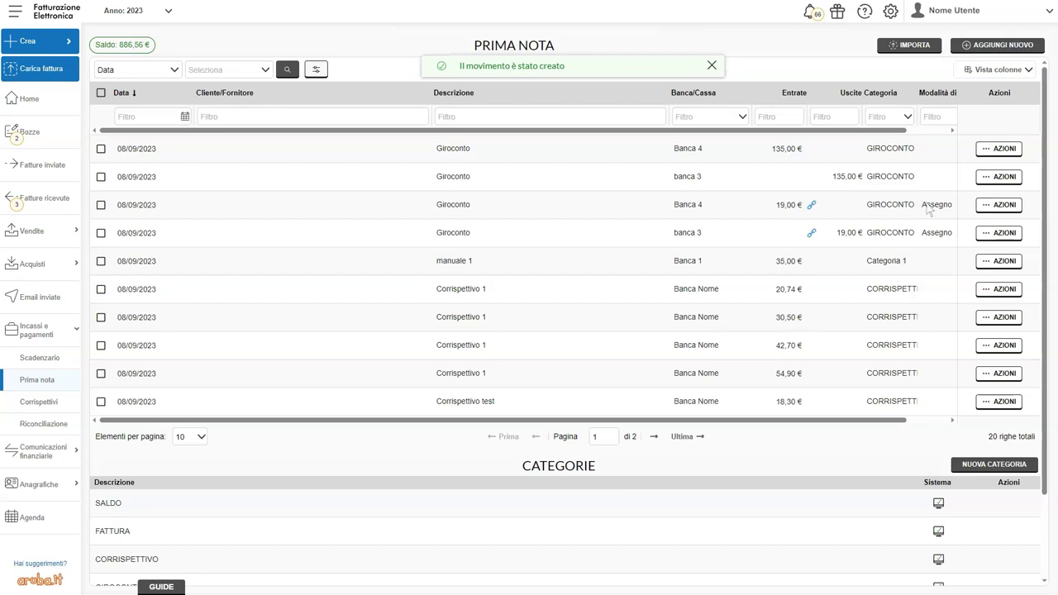
Review the available actions and the detail view of the 135,00 € Giroconto movement on Banca 4, and close it.
click(989, 153)
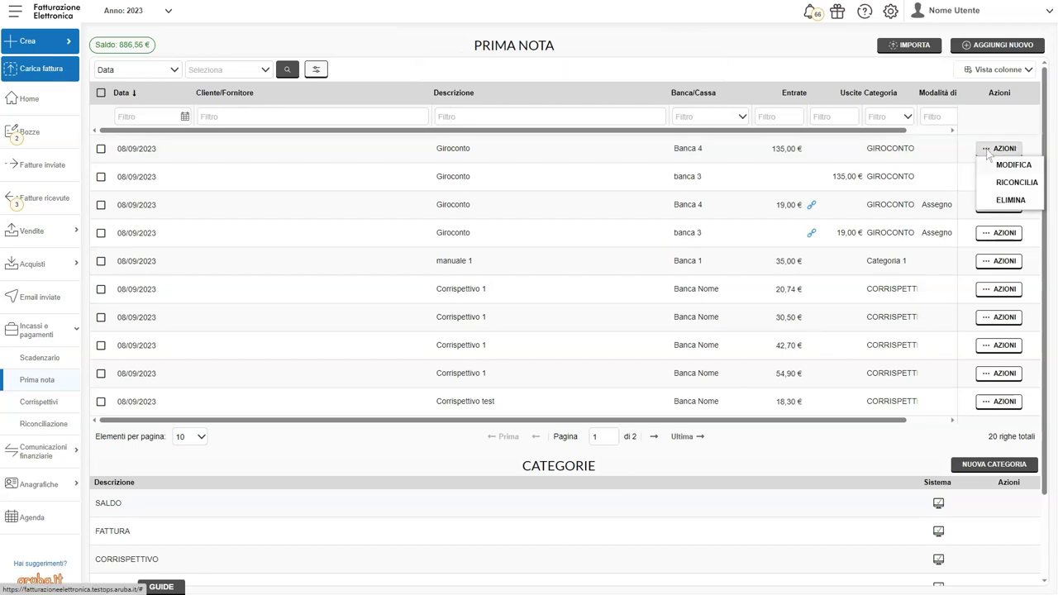
click(934, 155)
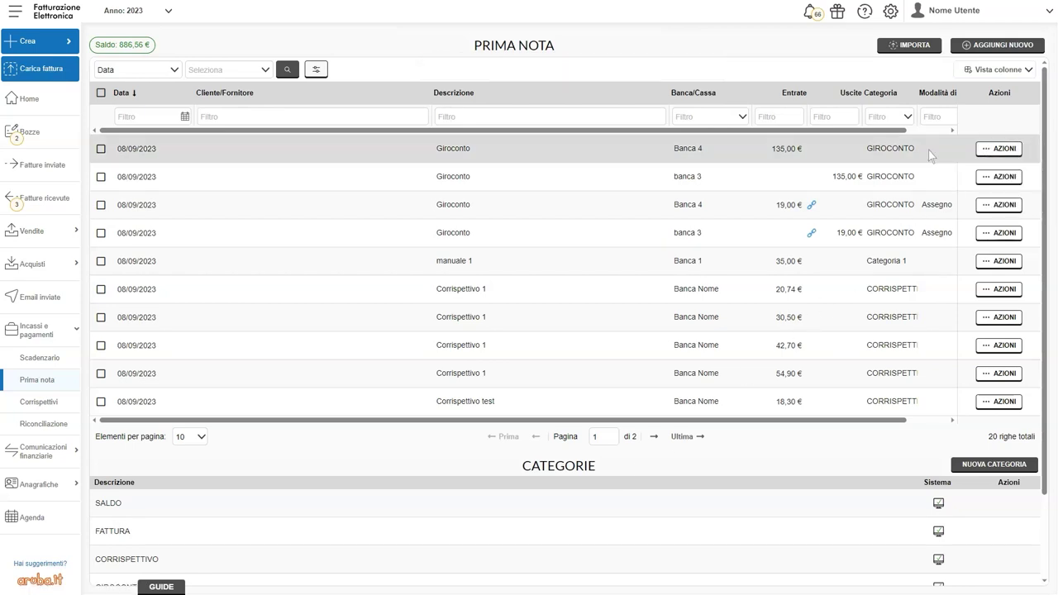
click(928, 152)
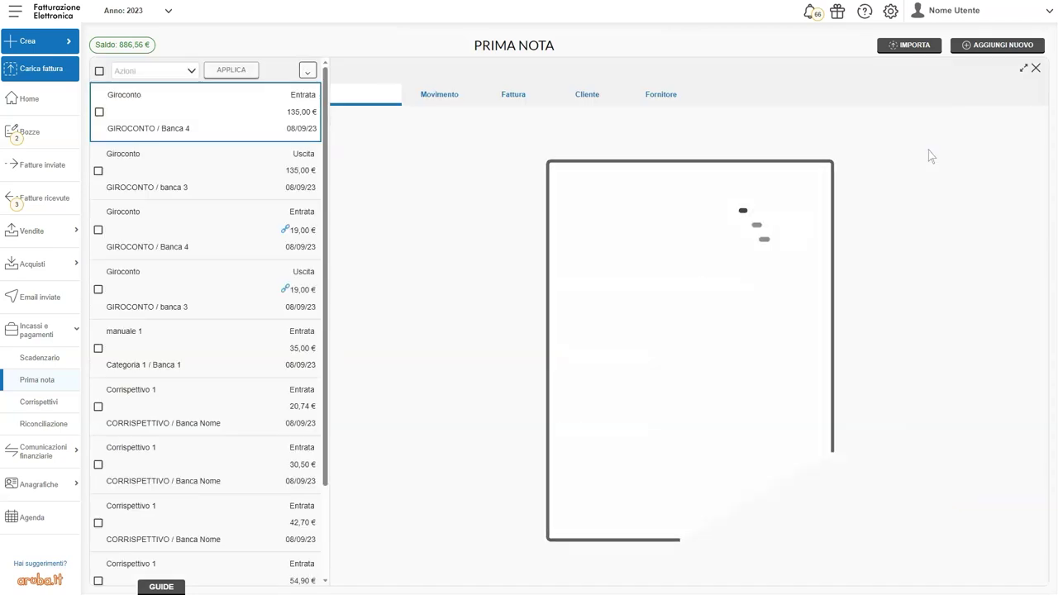
click(1036, 68)
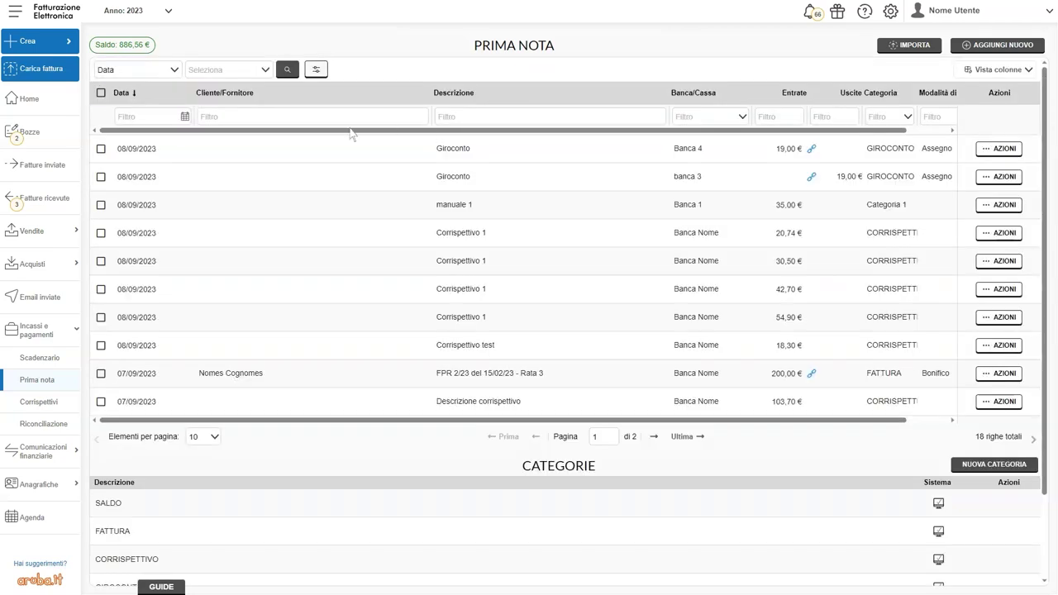
Request bulk deletion of the Banca 4 Giroconto and manuale 1 movements, and cancel it at the confirmation.
click(101, 149)
click(101, 204)
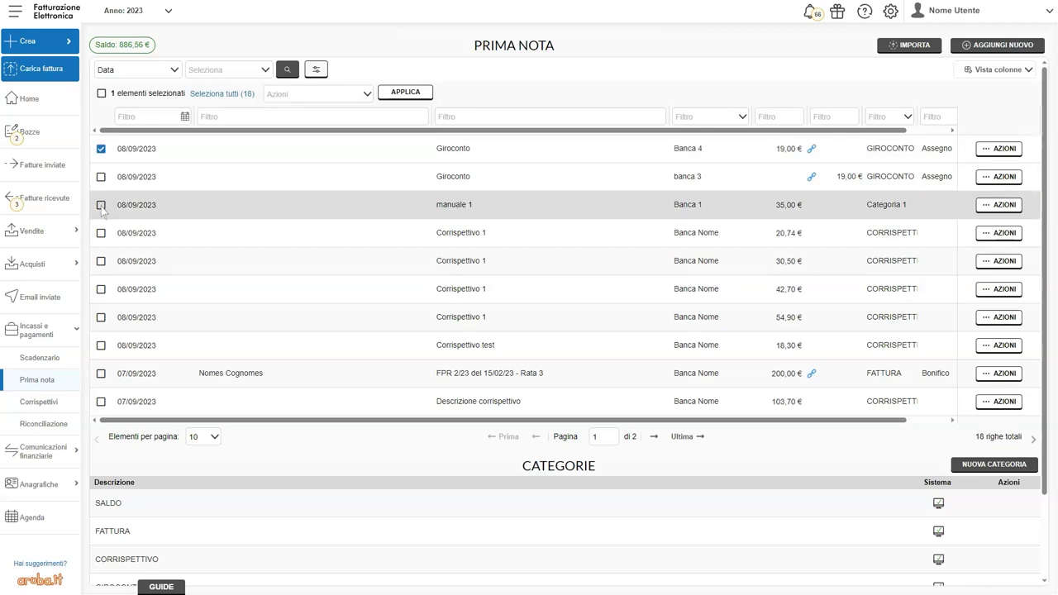
click(369, 96)
click(277, 226)
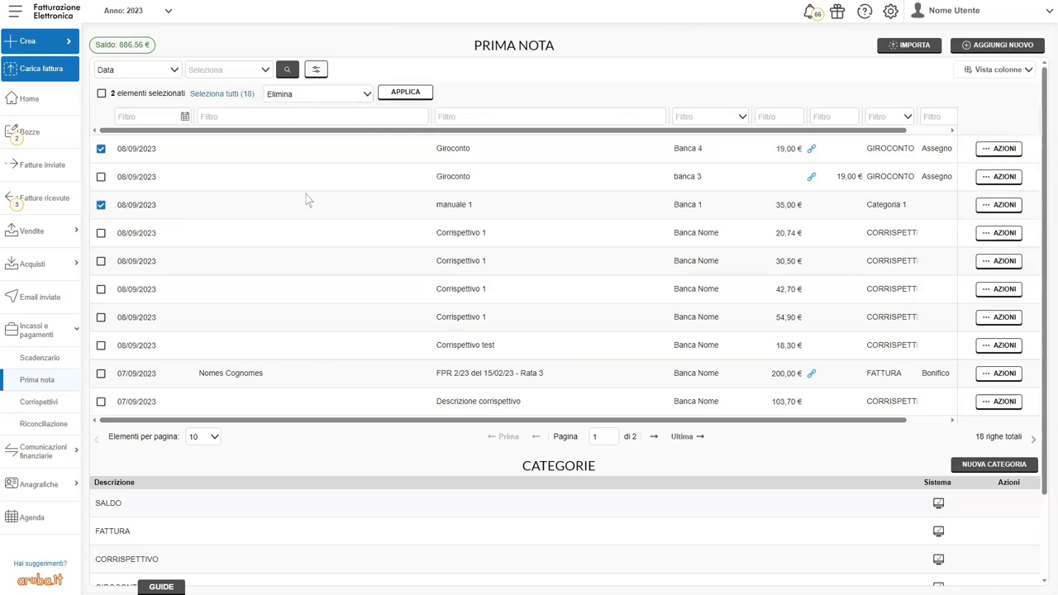
click(406, 94)
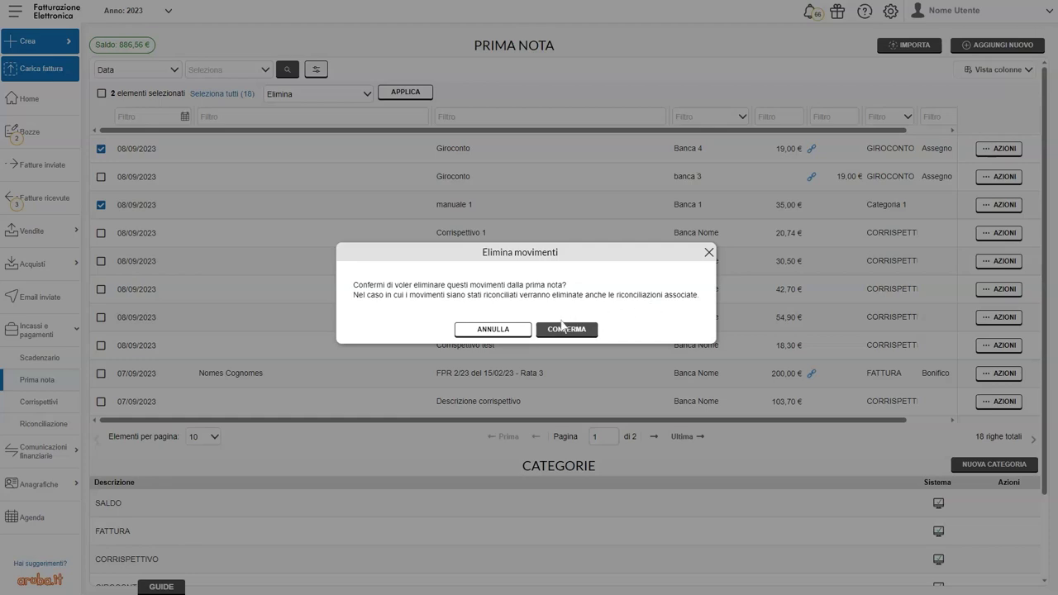
click(494, 330)
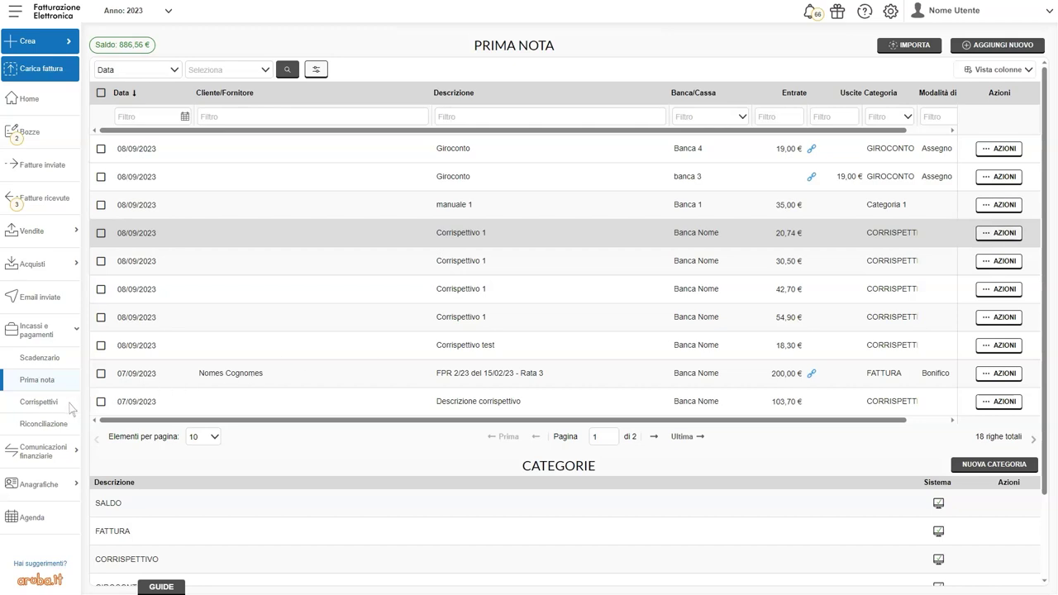
Open the reconciliation for the 20,74 € Corrispettivo 1 movement dated 08/09/2023 and close it without reconciling.
click(986, 236)
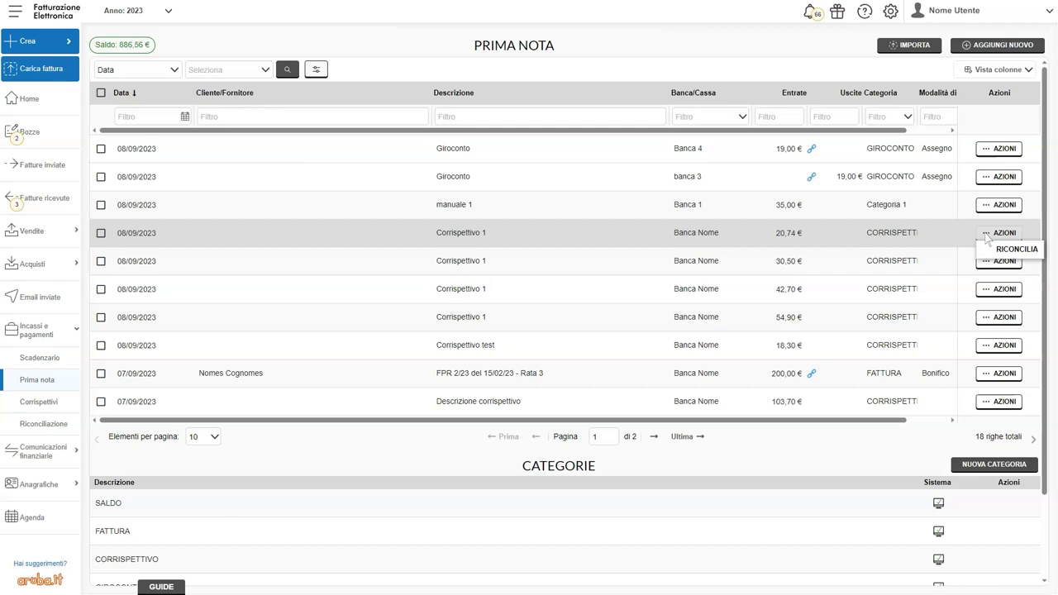
click(1015, 251)
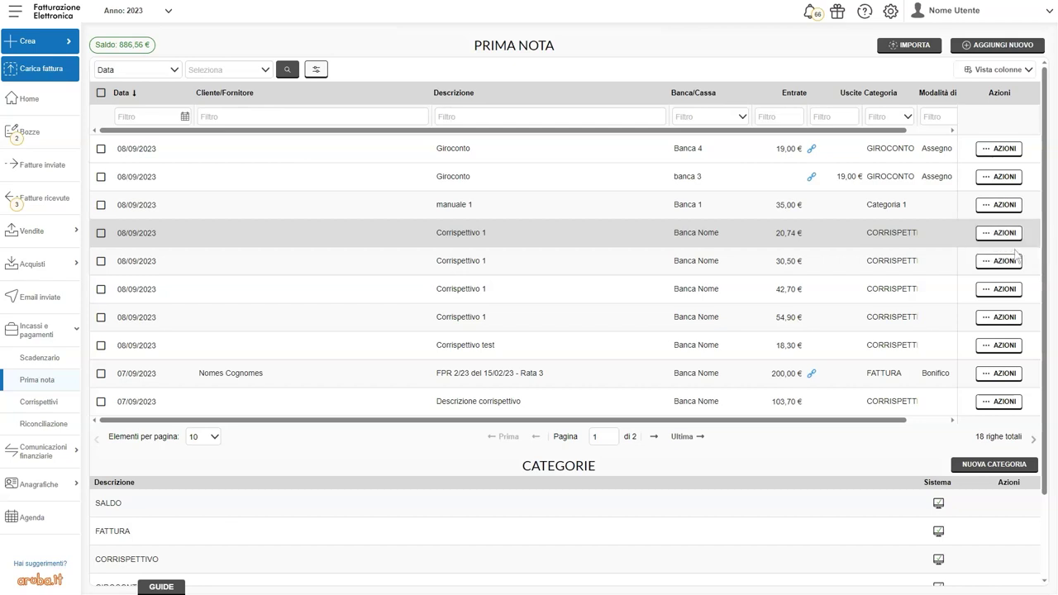
click(1039, 71)
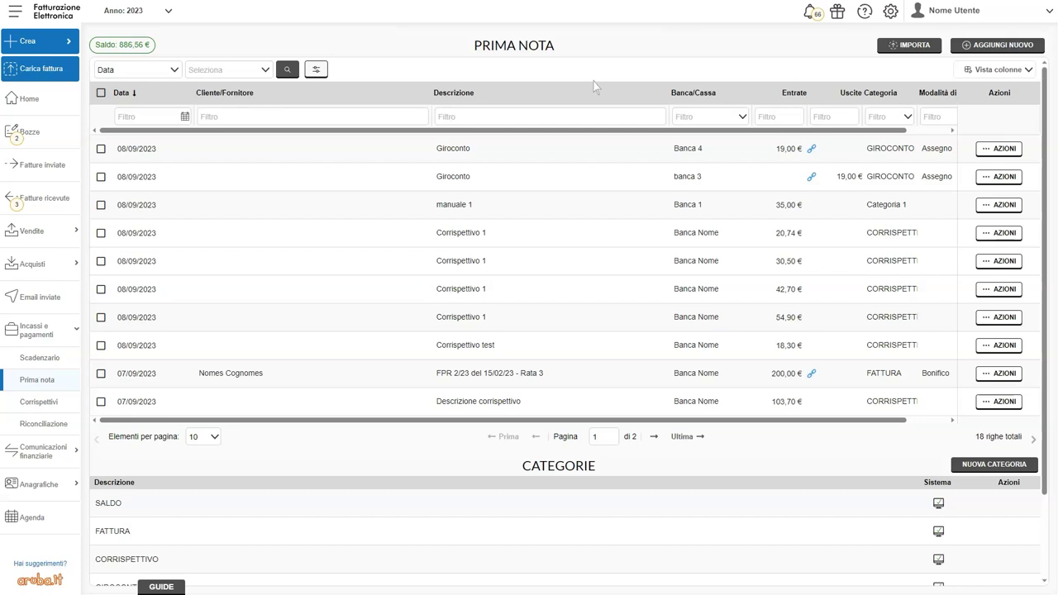
Select all movements on the current page and apply the Riconcilia bulk action.
click(101, 93)
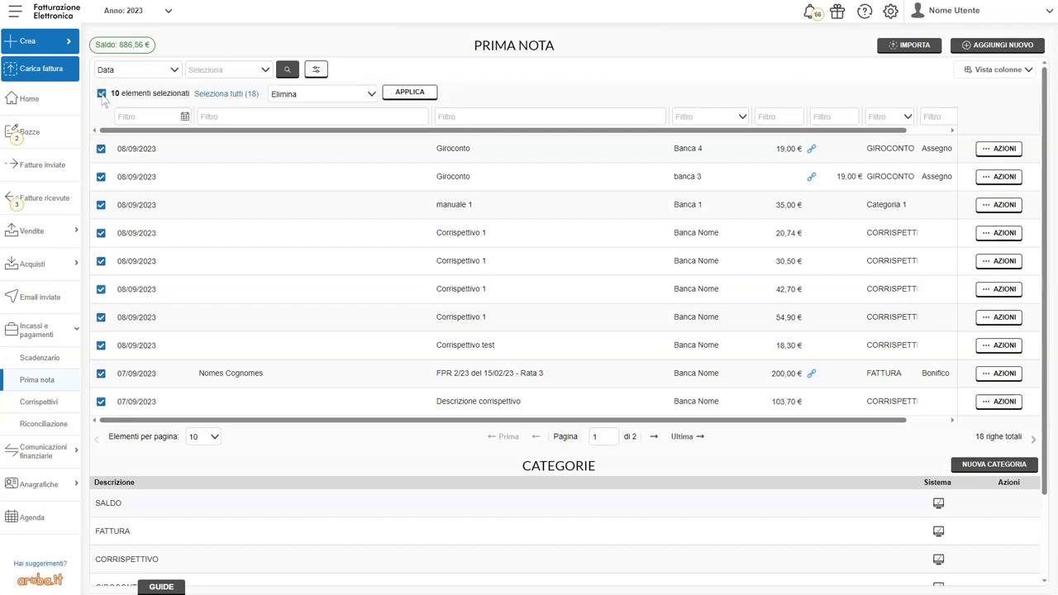
click(371, 95)
click(281, 131)
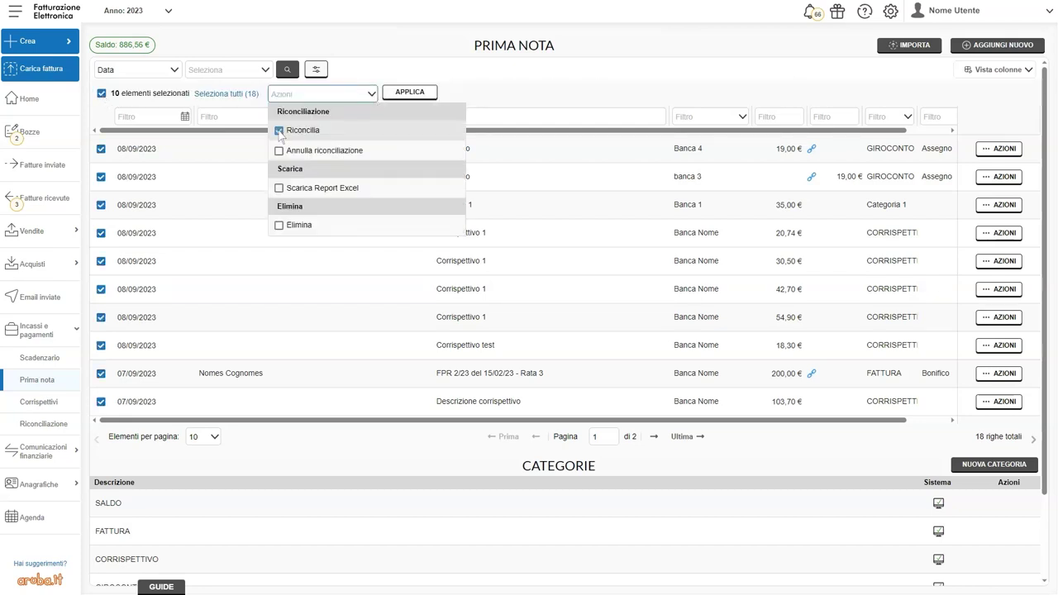
click(410, 92)
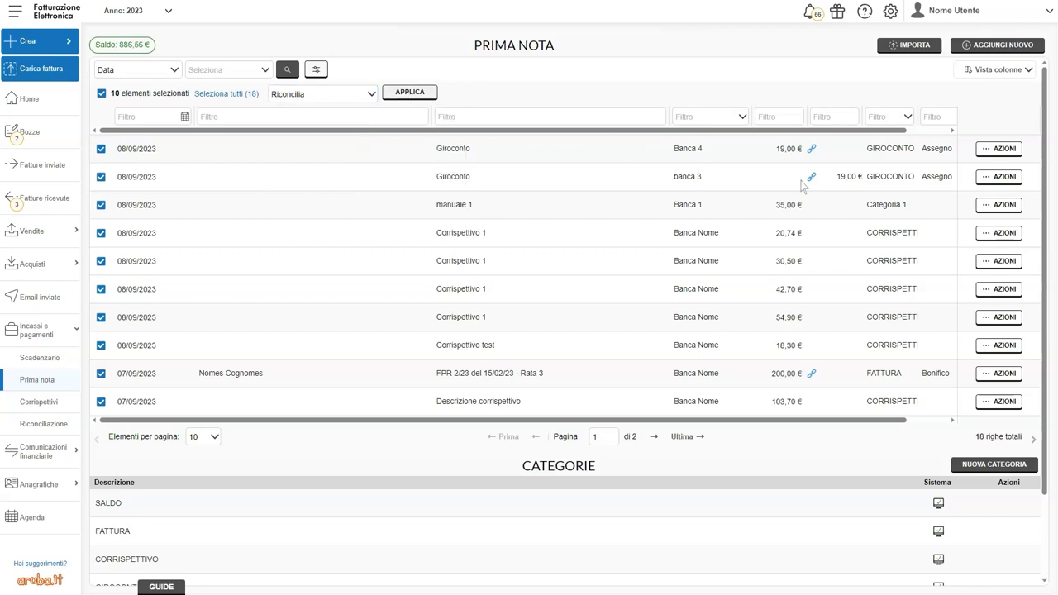
Check the reconciliation marker of the banca 3 Giroconto movement and display its available actions.
mouse_move(813, 188)
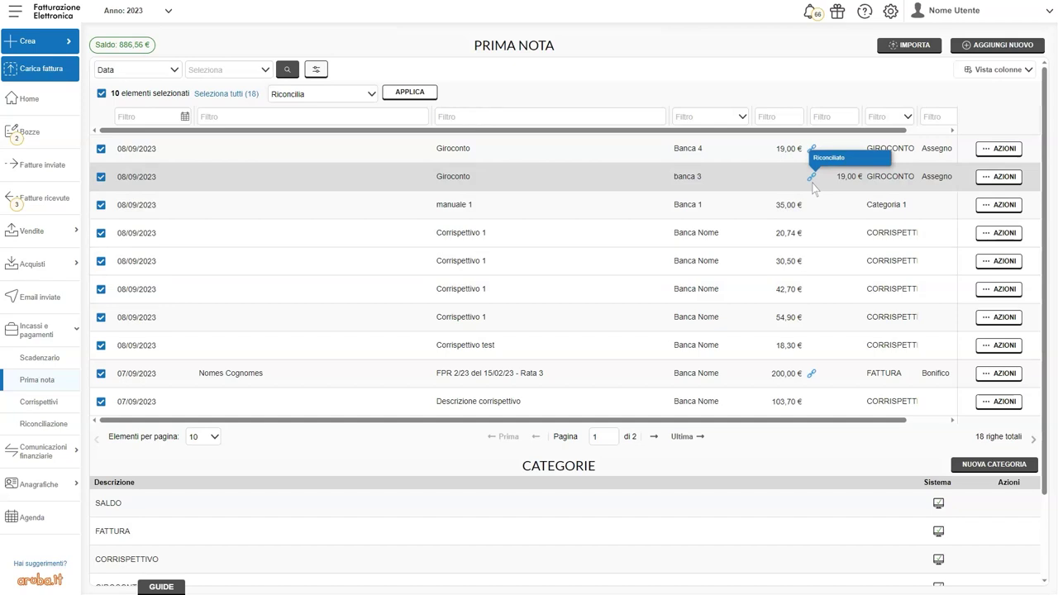
click(991, 178)
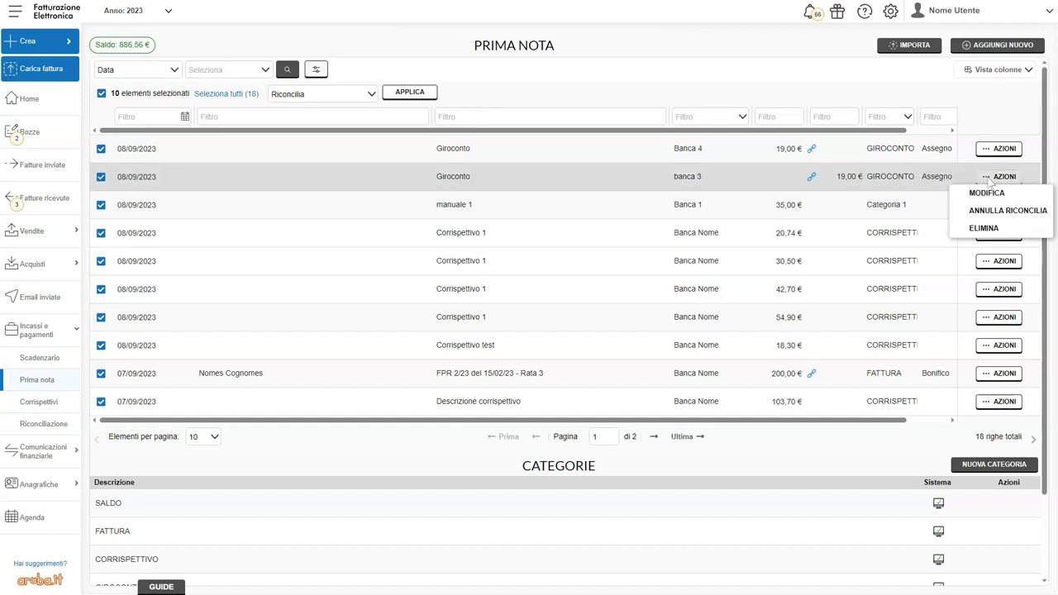